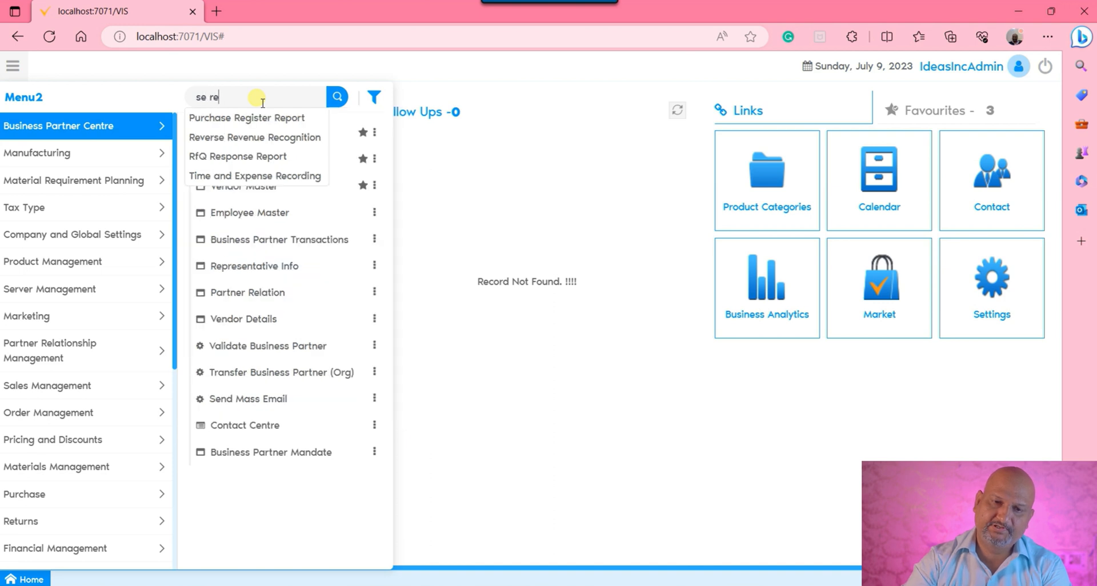
Step: Search the application menu for "requi" and open the Requisition window
{"action": "key", "text": "BackSpace"}
{"action": "key", "text": "BackSpace"}
{"action": "key", "text": "BackSpace"}
{"action": "key", "text": "BackSpace"}
{"action": "type", "text": "requi"}
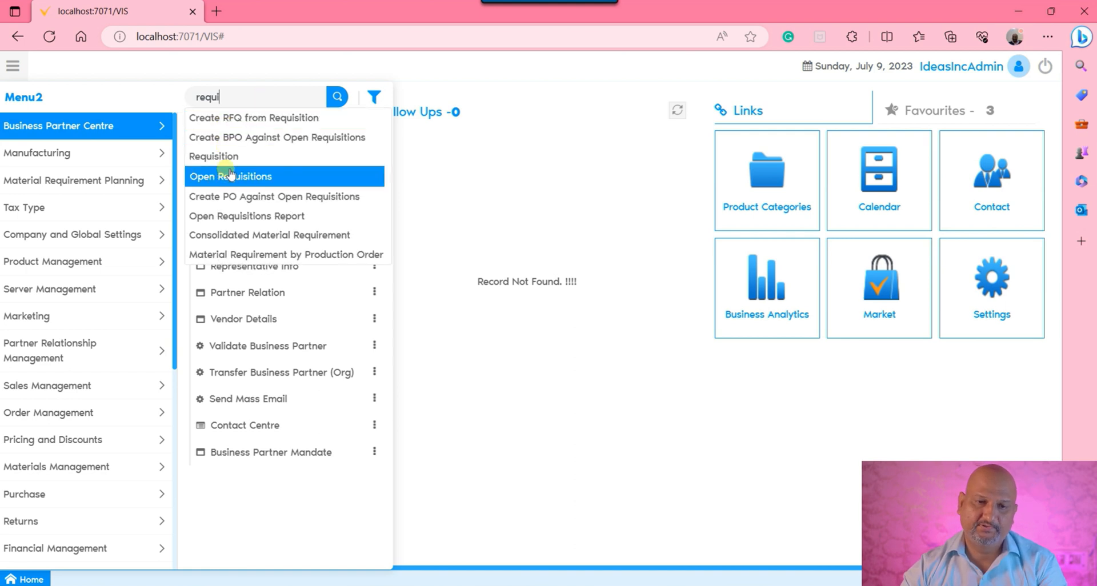
{"action": "left_click", "coordinate": [233, 159]}
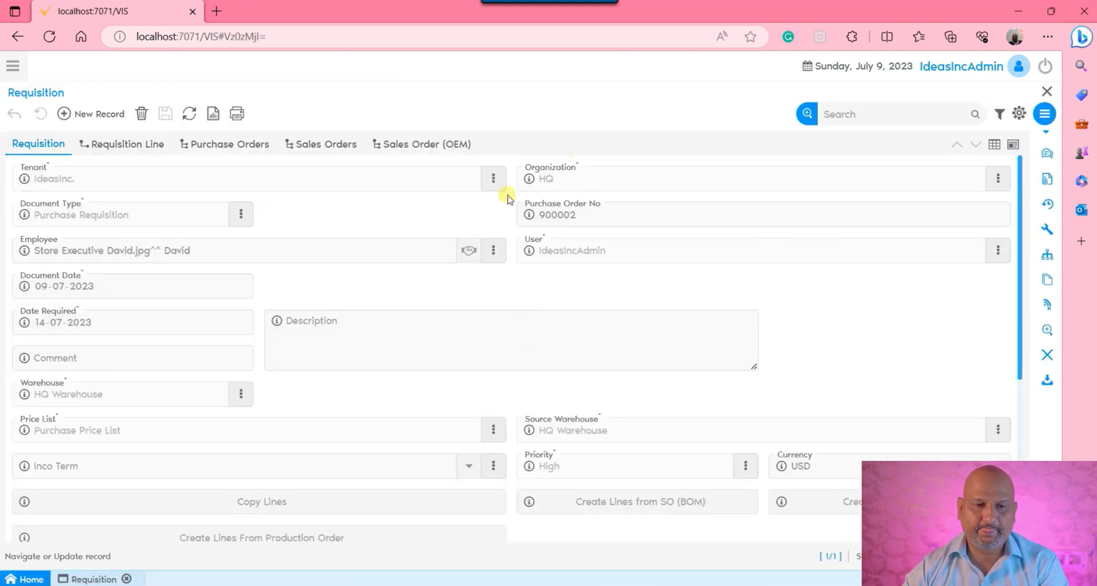
Step: Start a new requisition record with Purchase Requisition as its document type
{"action": "left_click", "coordinate": [103, 113]}
{"action": "left_click", "coordinate": [135, 214]}
{"action": "left_click", "coordinate": [118, 242]}
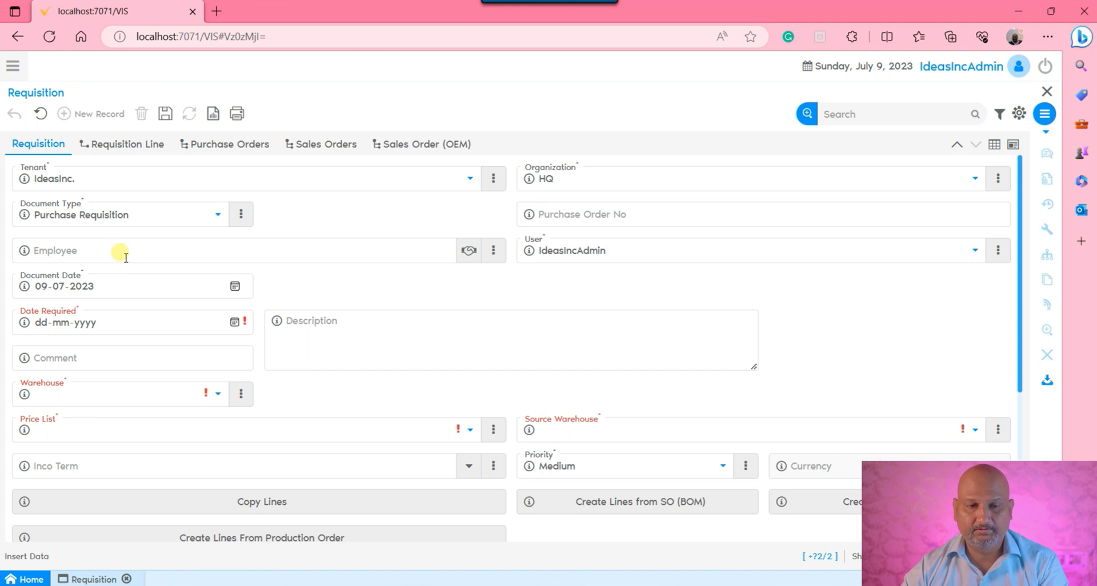
Step: Filter the business partner lookup to employees and assign the CEO and Owner as the requisition's employee
{"action": "left_click", "coordinate": [468, 250]}
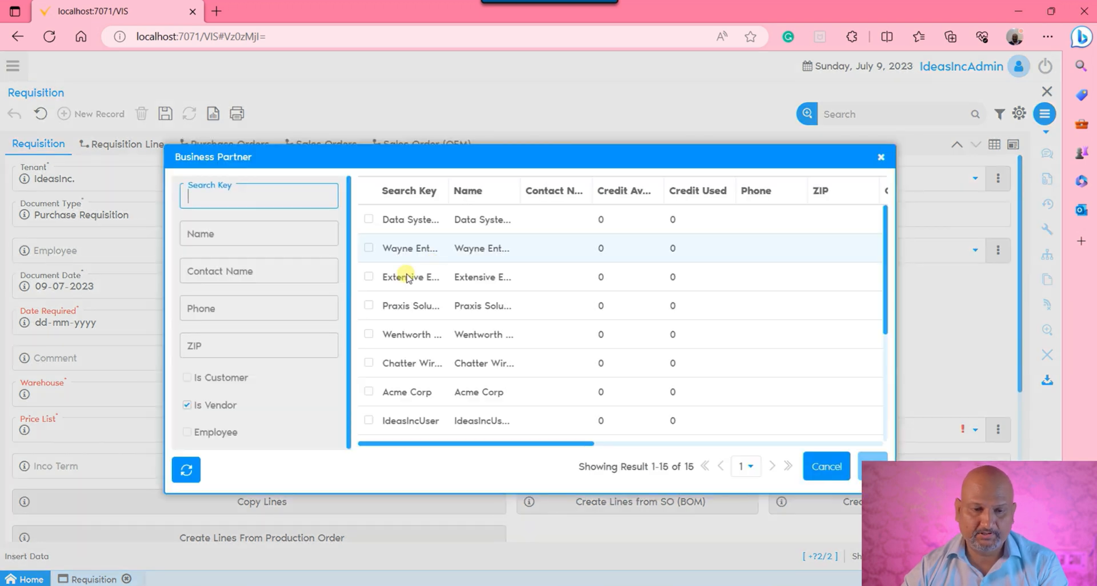
{"action": "left_click", "coordinate": [200, 434]}
{"action": "left_click", "coordinate": [187, 470]}
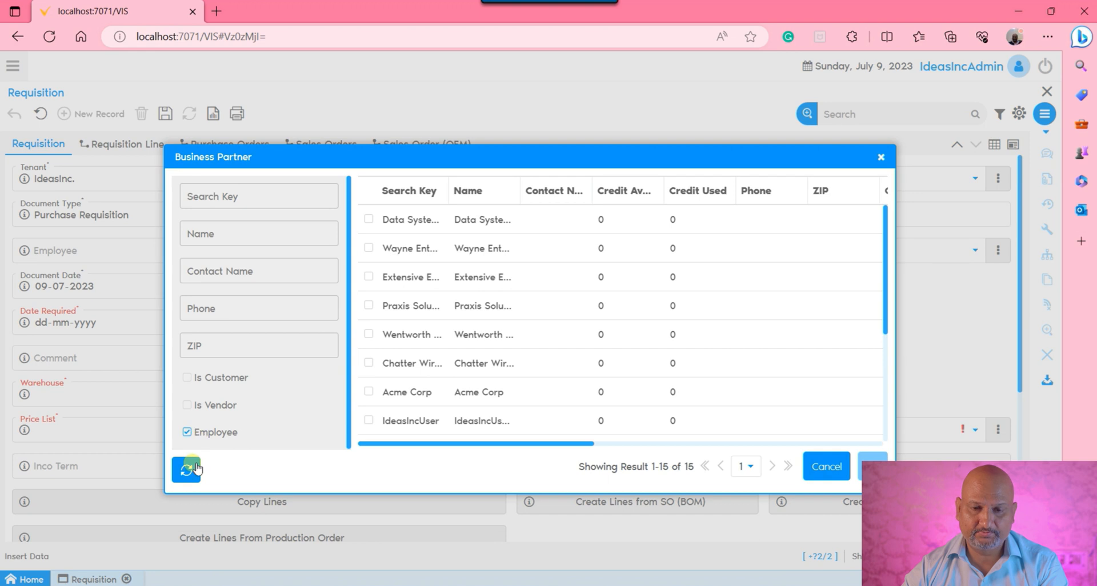
{"action": "left_click", "coordinate": [464, 364]}
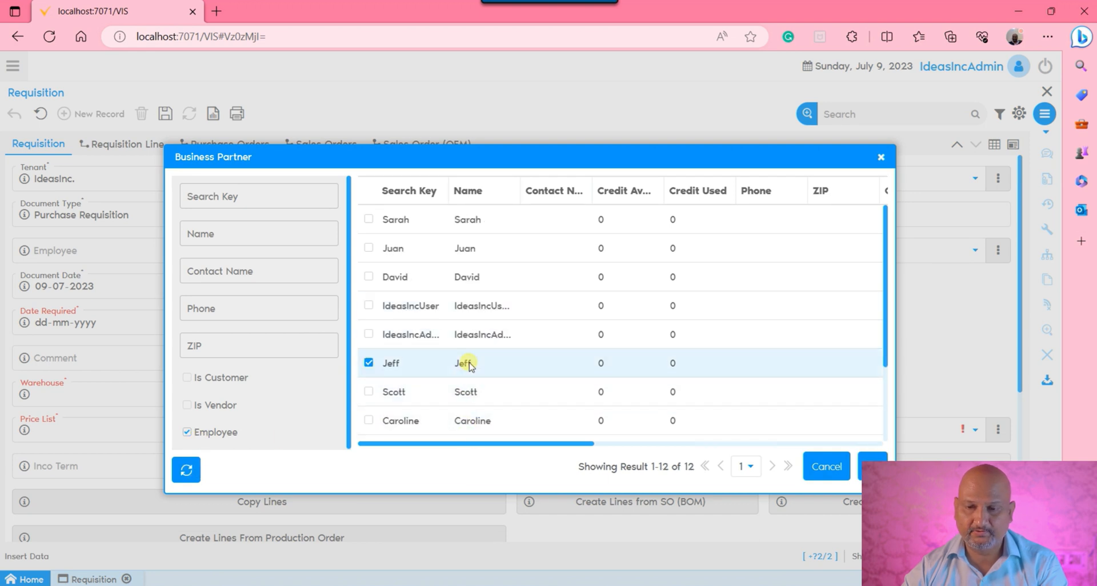
{"action": "left_click", "coordinate": [873, 466]}
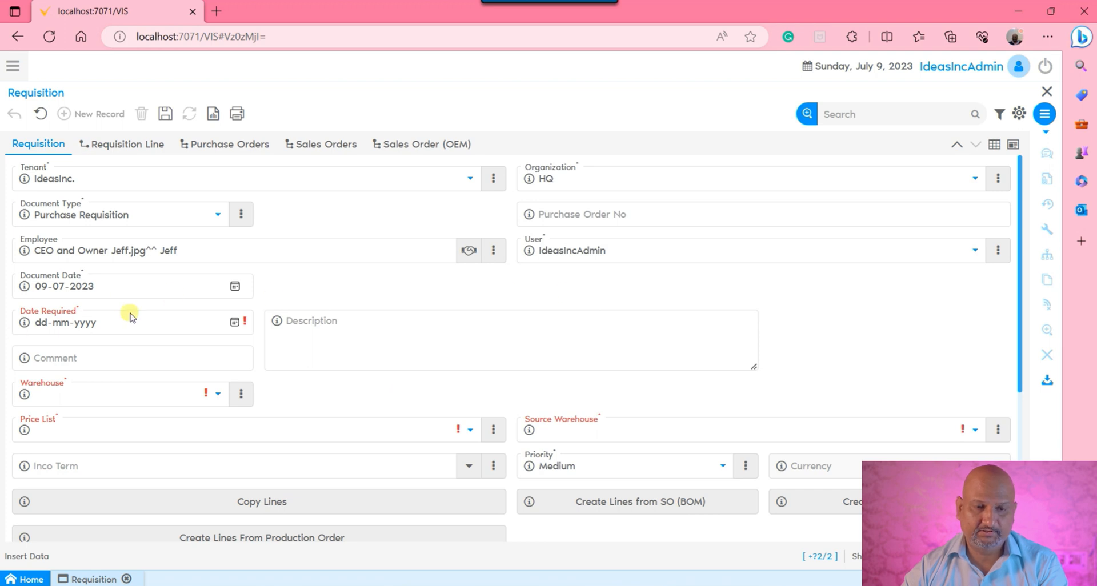
Step: Set the requisition's Date Required to 13-07-2023
{"action": "left_click", "coordinate": [235, 322]}
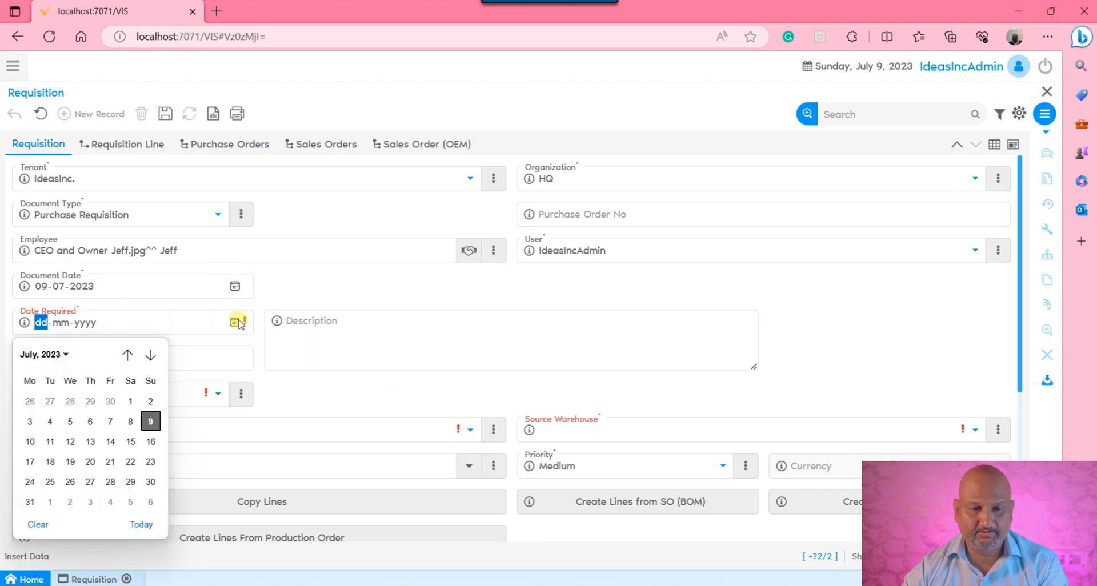
{"action": "left_click", "coordinate": [131, 442]}
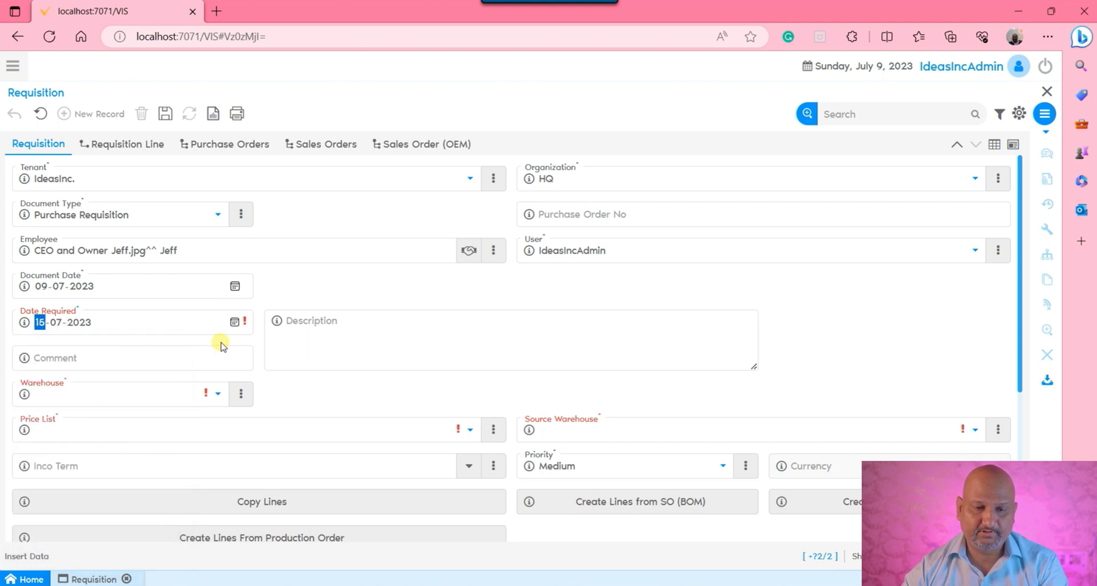
{"action": "left_click", "coordinate": [235, 321]}
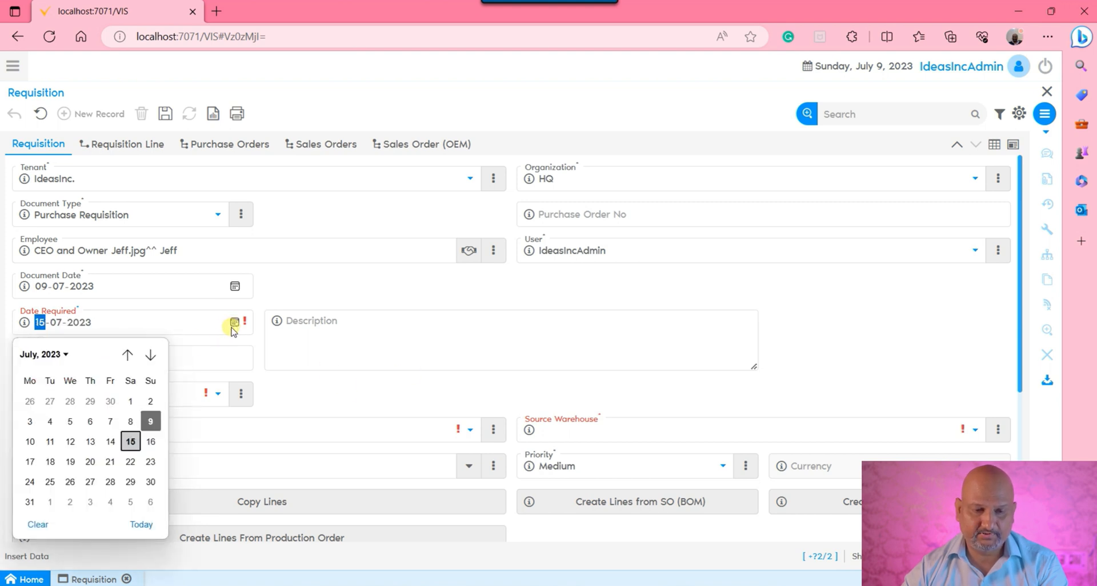
{"action": "left_click", "coordinate": [91, 442]}
{"action": "left_click", "coordinate": [470, 337]}
Step: Set both Warehouse and Source Warehouse to HQ Warehouse, and the price list to Purchase Price List
{"action": "left_click", "coordinate": [93, 396]}
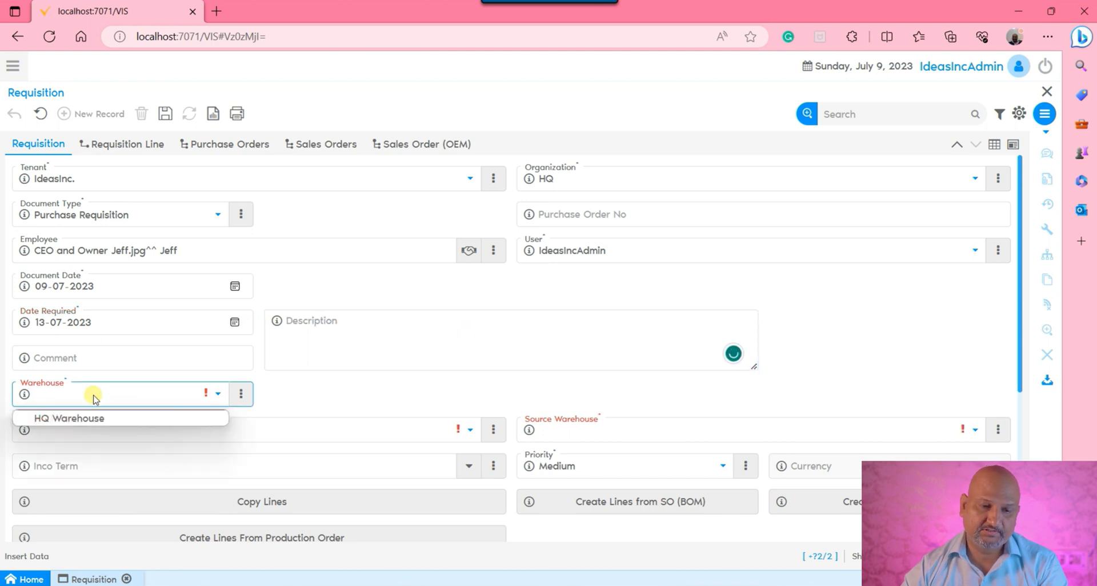
{"action": "left_click", "coordinate": [81, 419]}
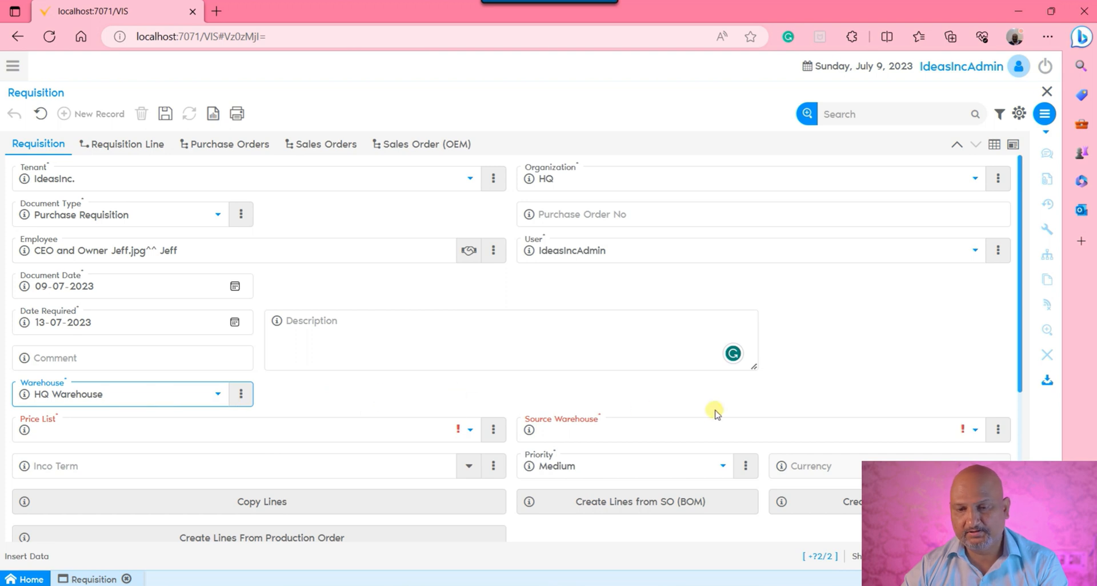
{"action": "left_click", "coordinate": [674, 436]}
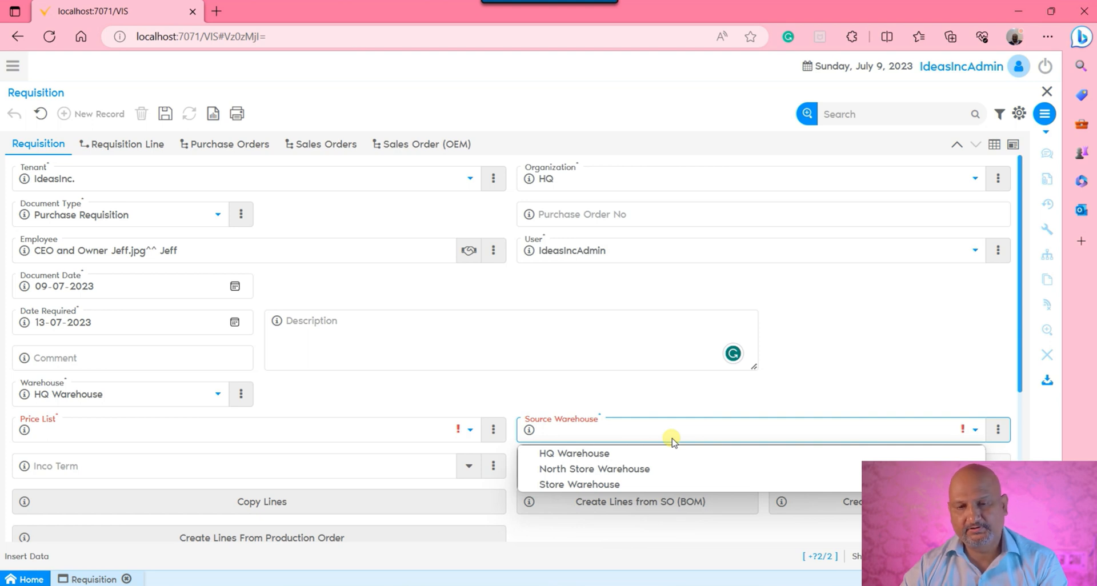
{"action": "left_click", "coordinate": [565, 454]}
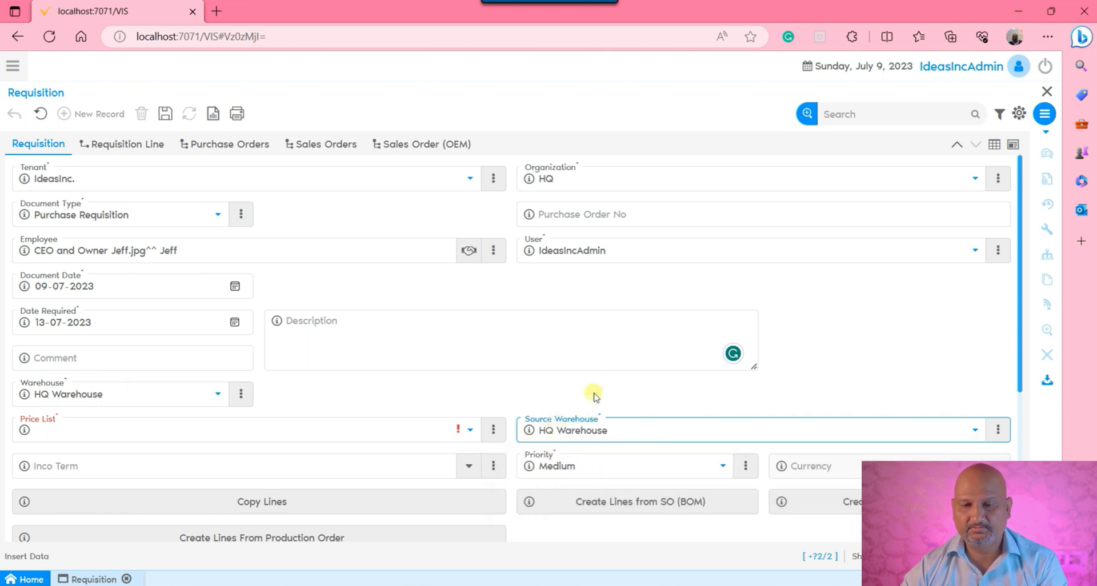
{"action": "left_click", "coordinate": [304, 427]}
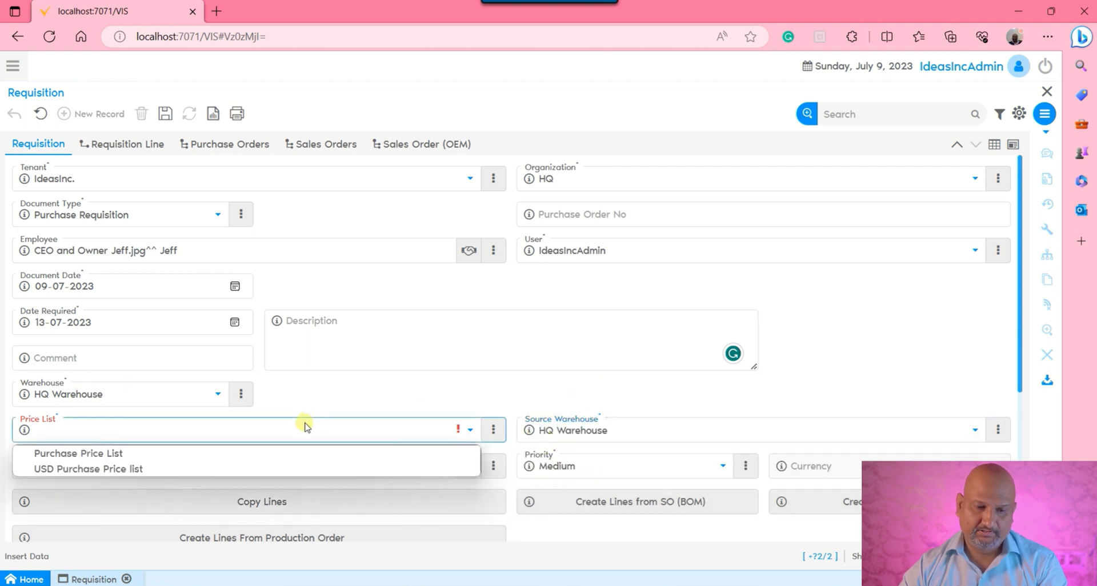
{"action": "left_click", "coordinate": [91, 453]}
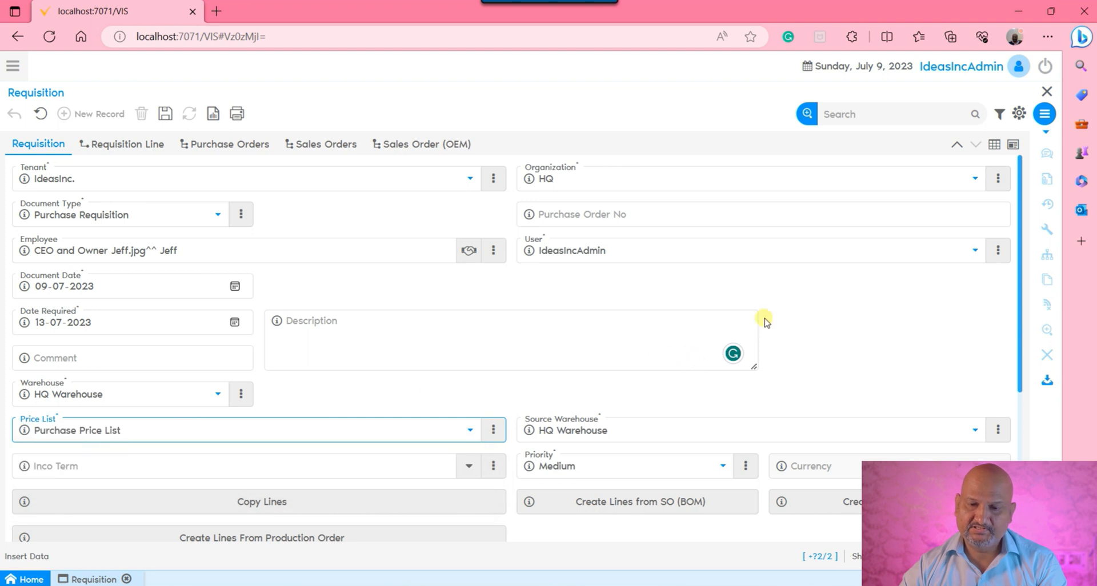
Step: Set the requisition's priority to Urgent and save the record
{"action": "scroll", "coordinate": [829, 289], "scroll_direction": "down", "scroll_amount": 2}
{"action": "left_click", "coordinate": [587, 355]}
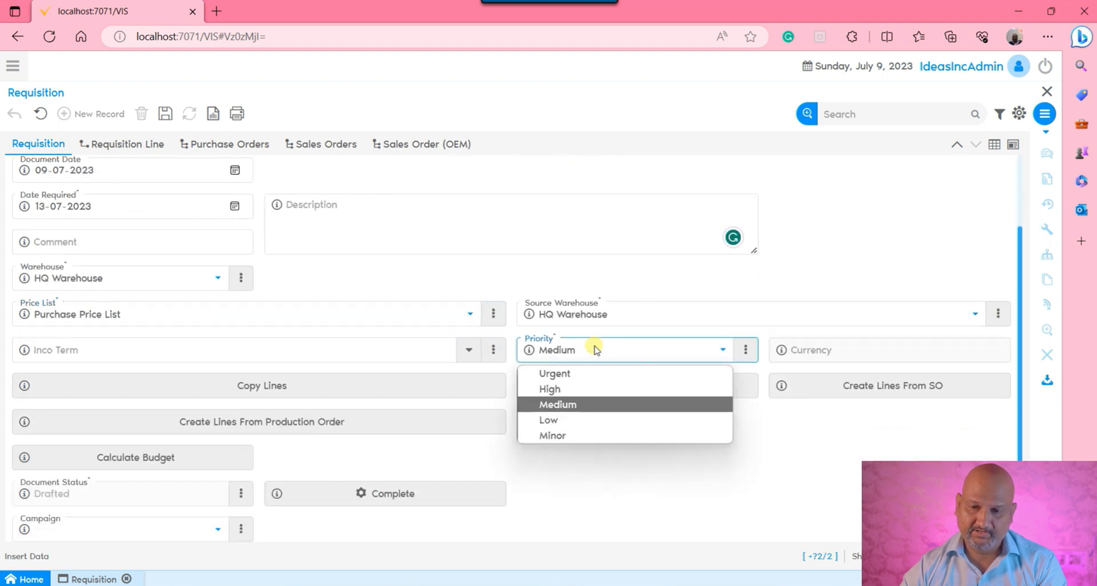
{"action": "left_click", "coordinate": [554, 374]}
{"action": "left_click", "coordinate": [613, 473]}
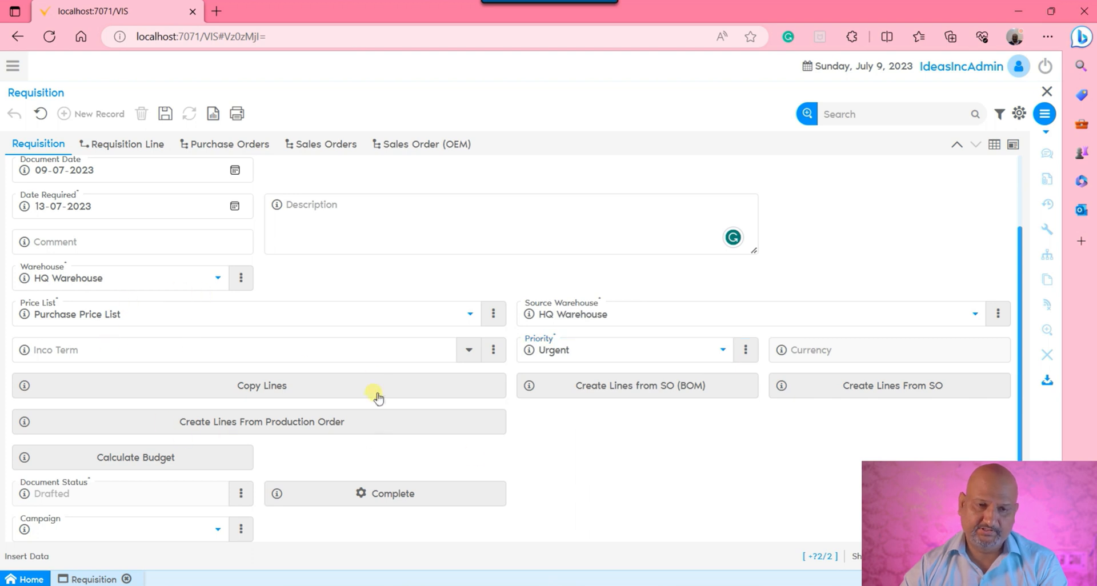
{"action": "left_click", "coordinate": [165, 114]}
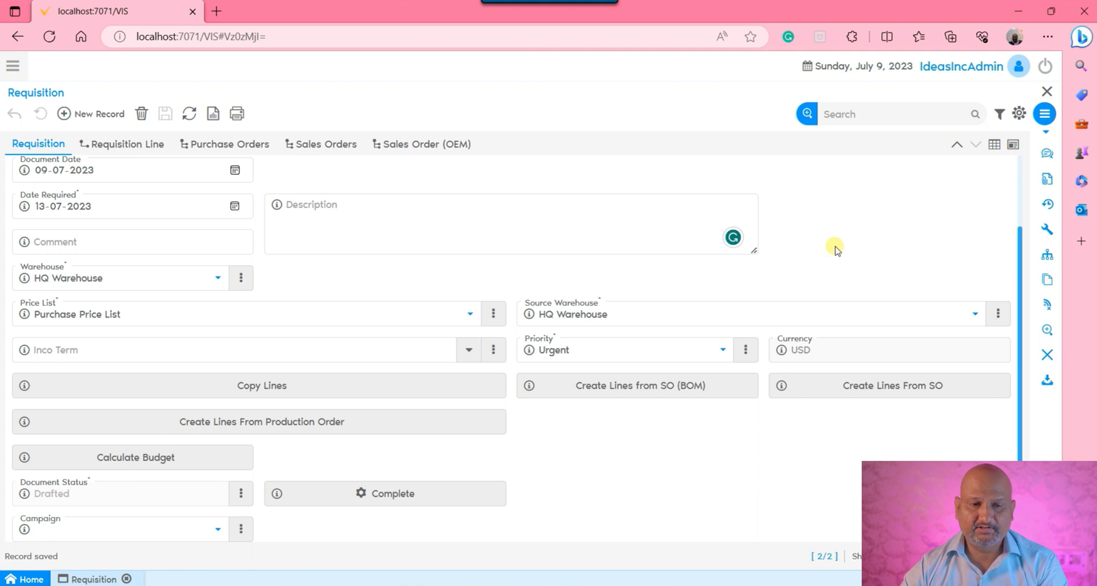
Step: View the requisitions available for Copy Lines and the Create Lines from SO (BOM) form, closing both without adding lines
{"action": "left_click", "coordinate": [262, 389]}
{"action": "left_click", "coordinate": [525, 355]}
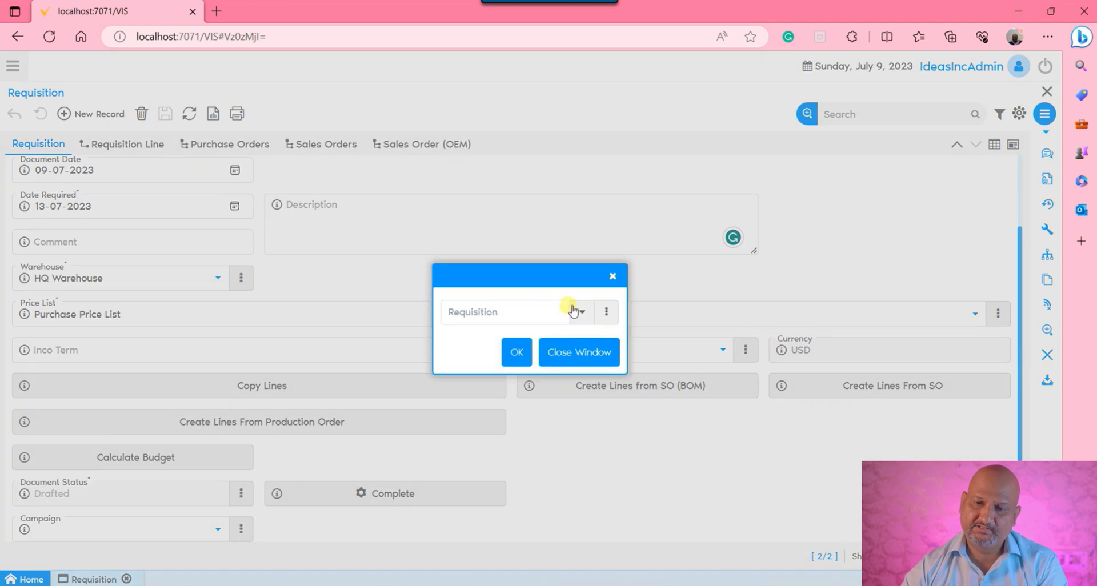
{"action": "left_click", "coordinate": [582, 312]}
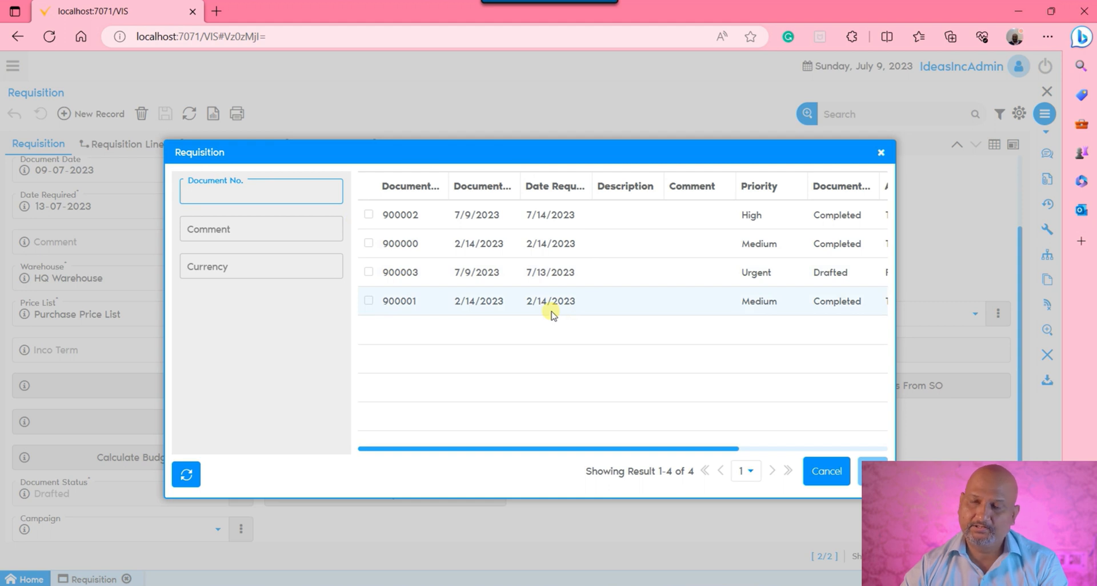
{"action": "left_click", "coordinate": [824, 472]}
{"action": "left_click", "coordinate": [563, 350]}
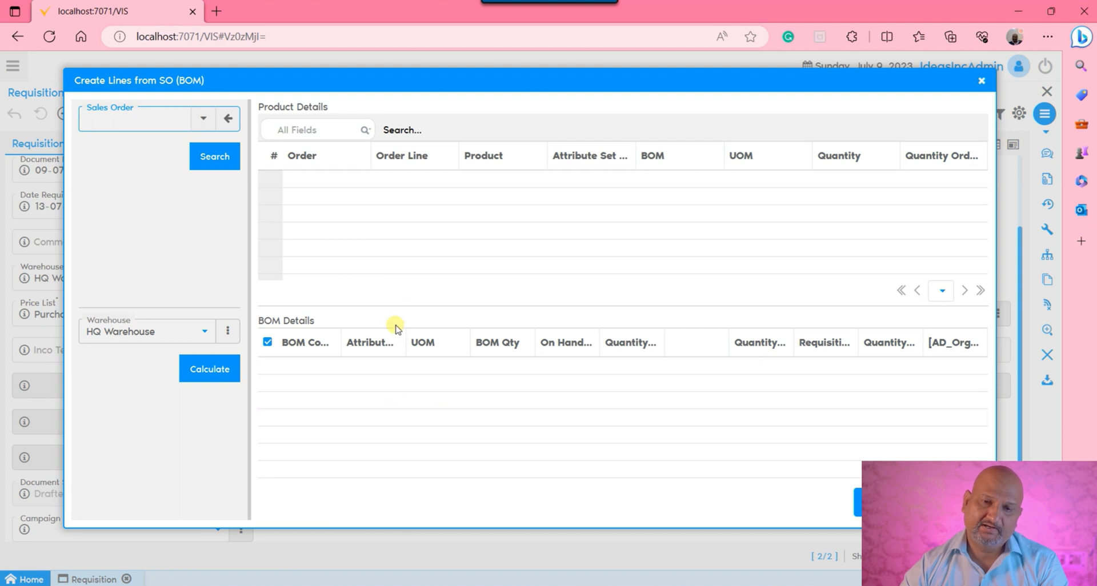
{"action": "left_click", "coordinate": [962, 503]}
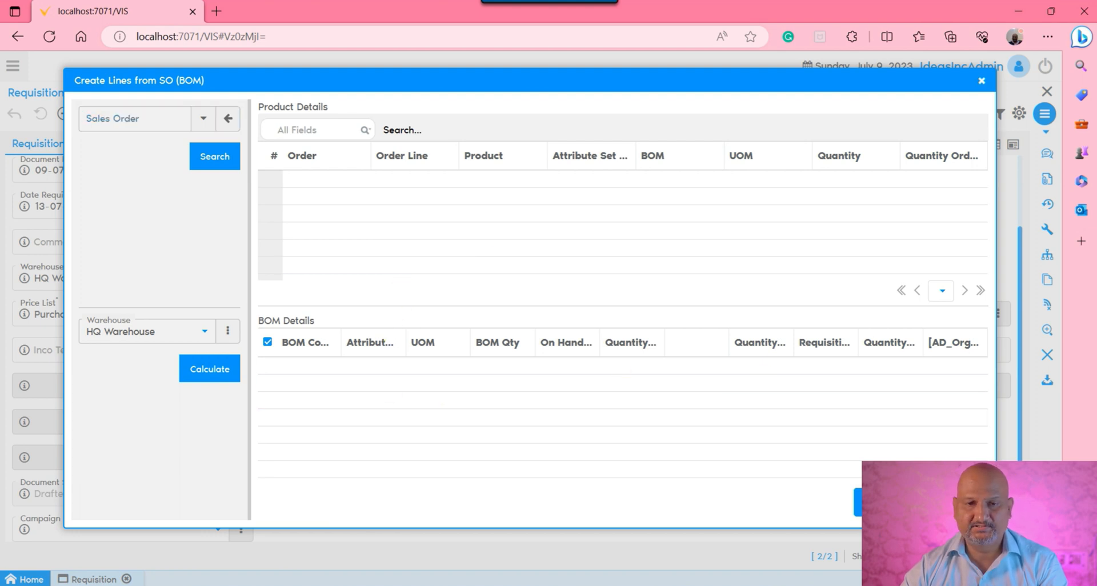
Step: For Create Lines From SO, clear the business partner filter, list the sales orders and choose the second Leeding order dated 9/10/2019
{"action": "left_click", "coordinate": [858, 396]}
{"action": "left_click", "coordinate": [488, 154]}
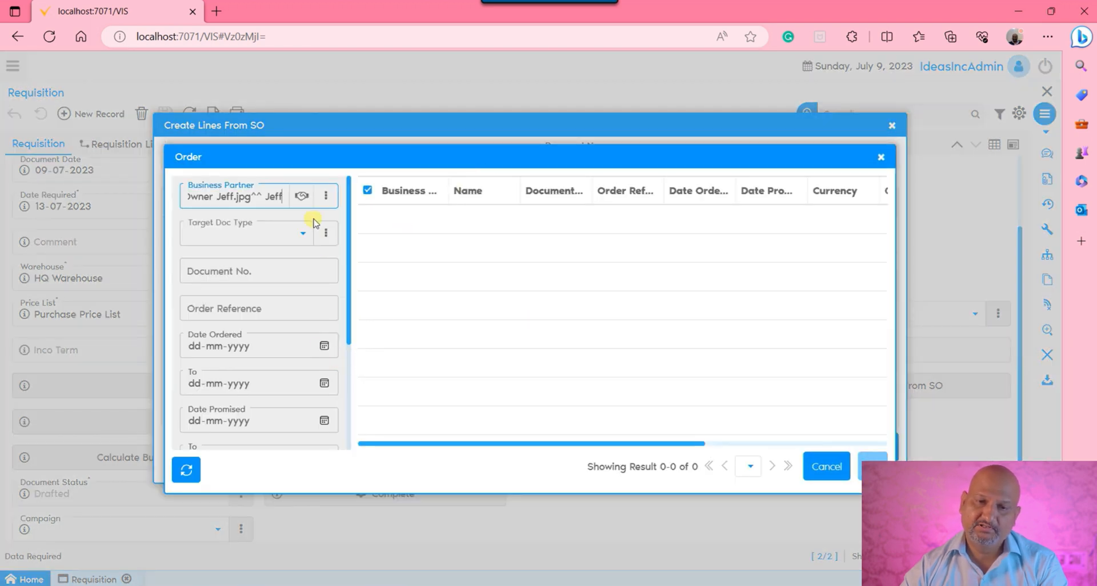
{"action": "left_click", "coordinate": [325, 195]}
{"action": "left_click", "coordinate": [327, 322]}
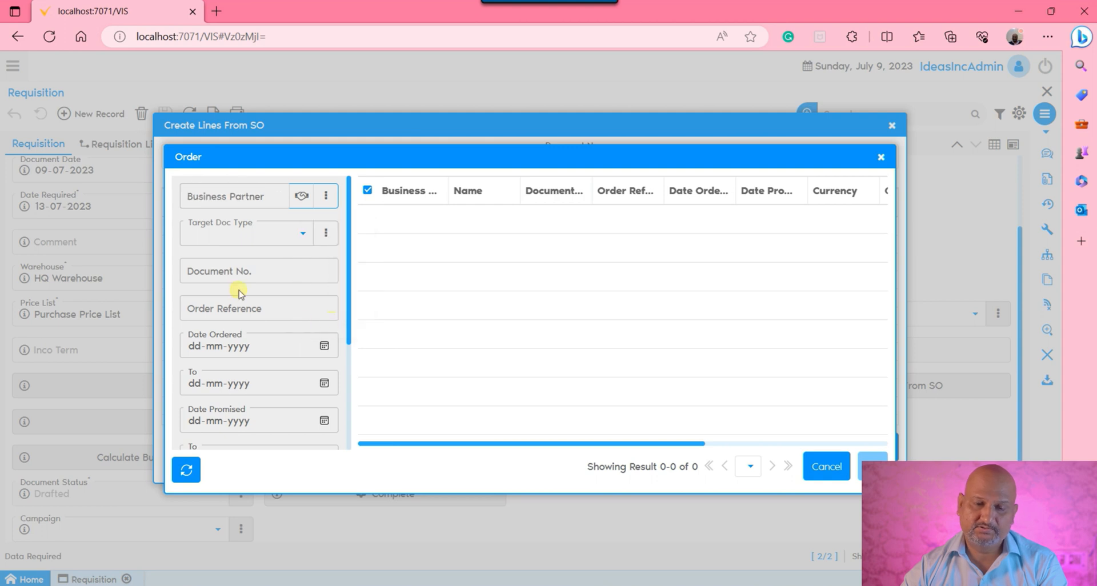
{"action": "left_click", "coordinate": [186, 470]}
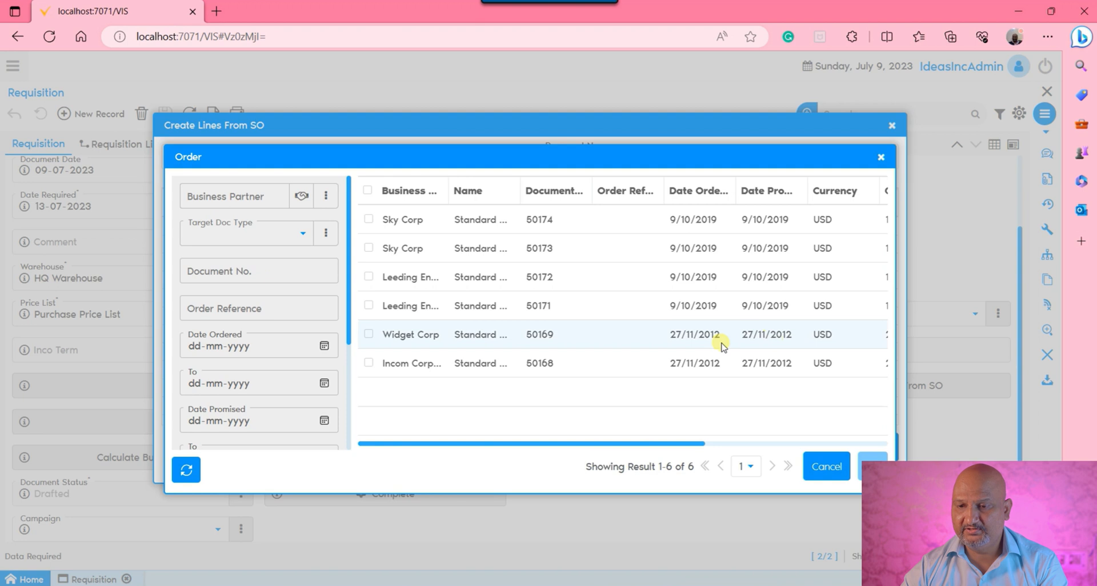
{"action": "left_click", "coordinate": [612, 298]}
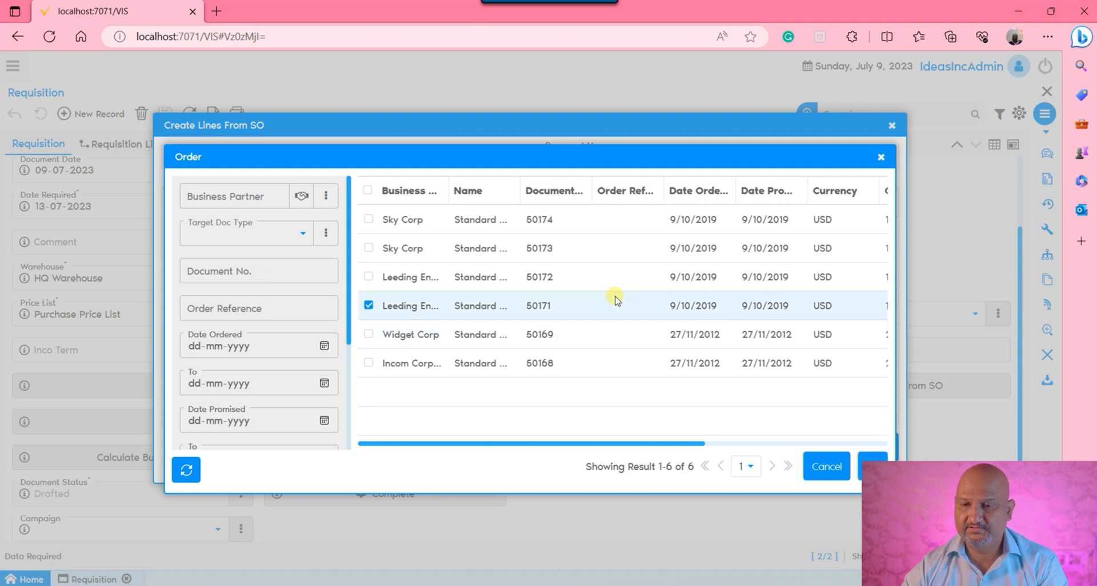
{"action": "left_click", "coordinate": [873, 465]}
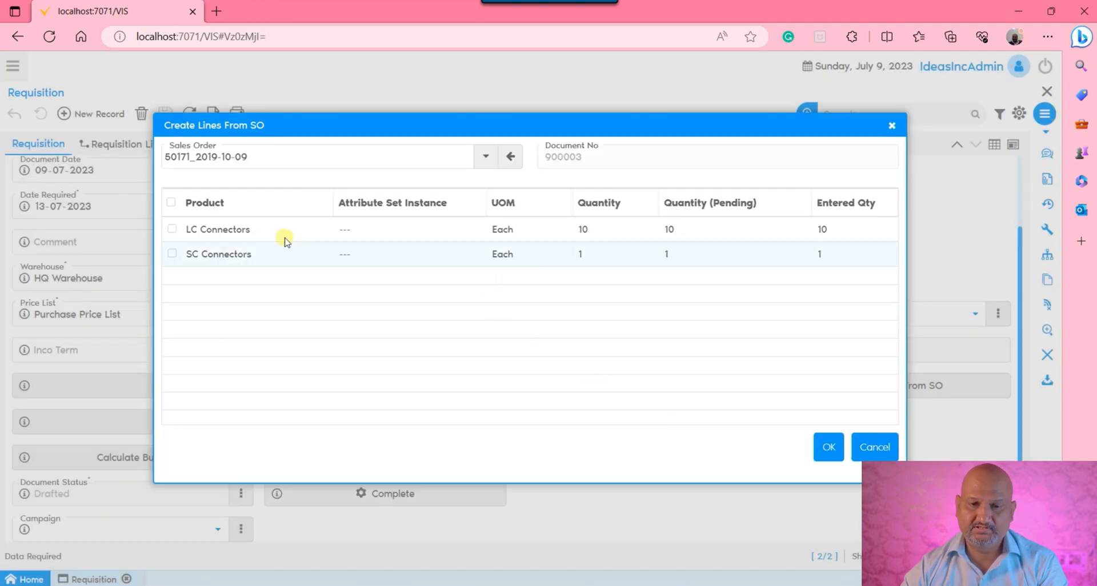
Step: Insert both sales order products, LC Connectors and SC Connectors, as requisition lines
{"action": "left_click", "coordinate": [172, 204]}
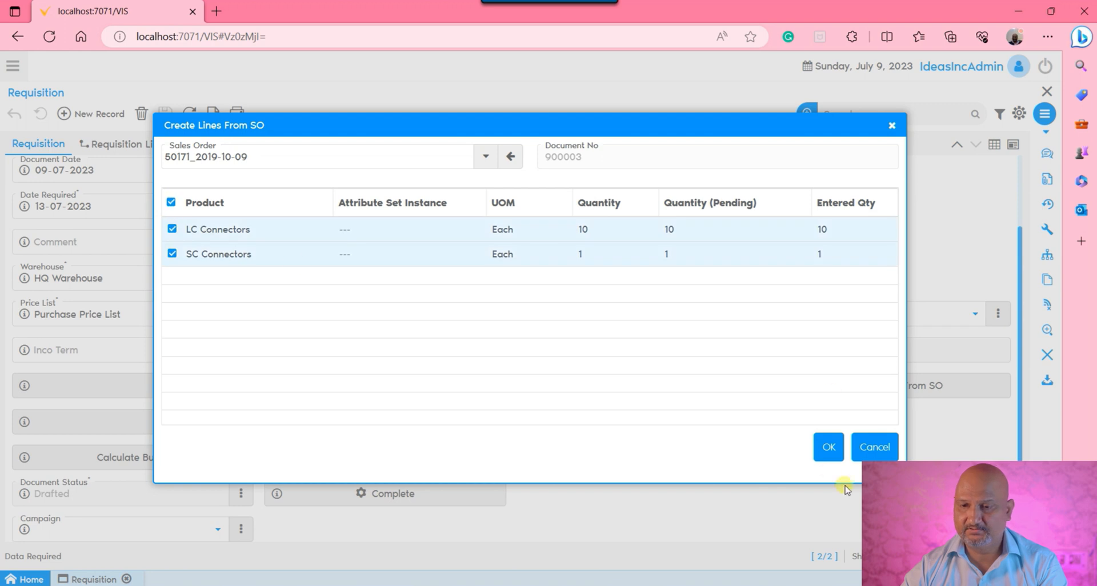
{"action": "left_click", "coordinate": [831, 457]}
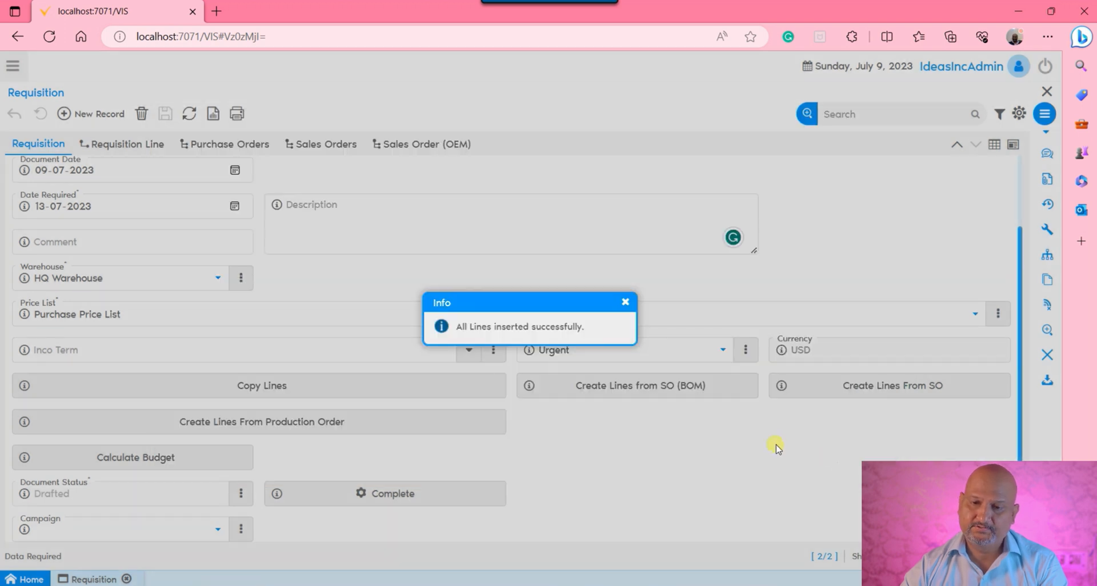
{"action": "left_click", "coordinate": [627, 303]}
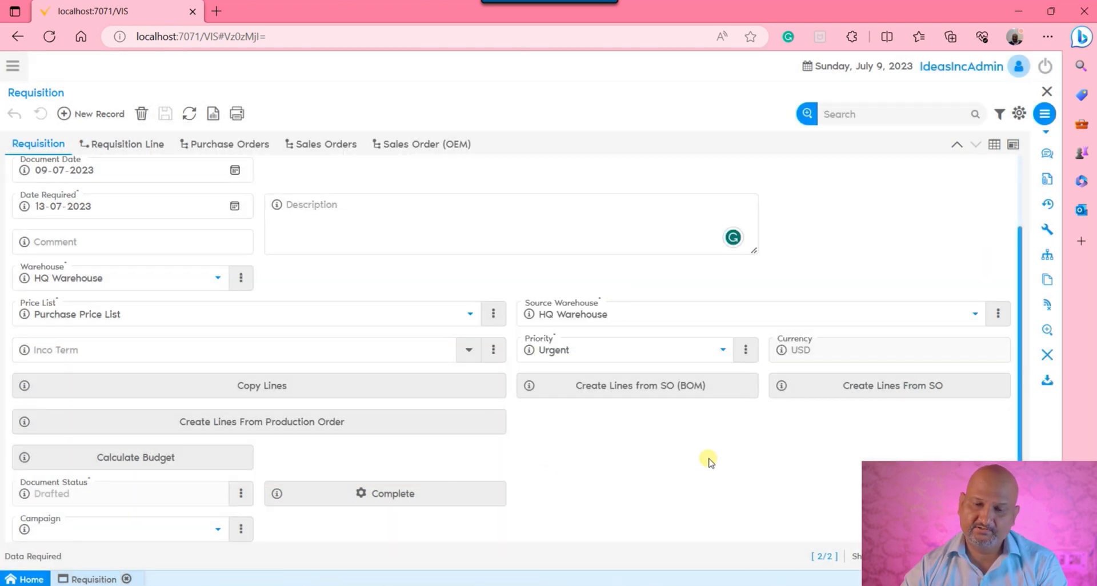
Step: Review the requisition header and the Create Lines From Production Order form, closing the form without adding lines
{"action": "scroll", "coordinate": [580, 441], "scroll_direction": "down", "scroll_amount": 2}
{"action": "scroll", "coordinate": [583, 438], "scroll_direction": "up", "scroll_amount": 4}
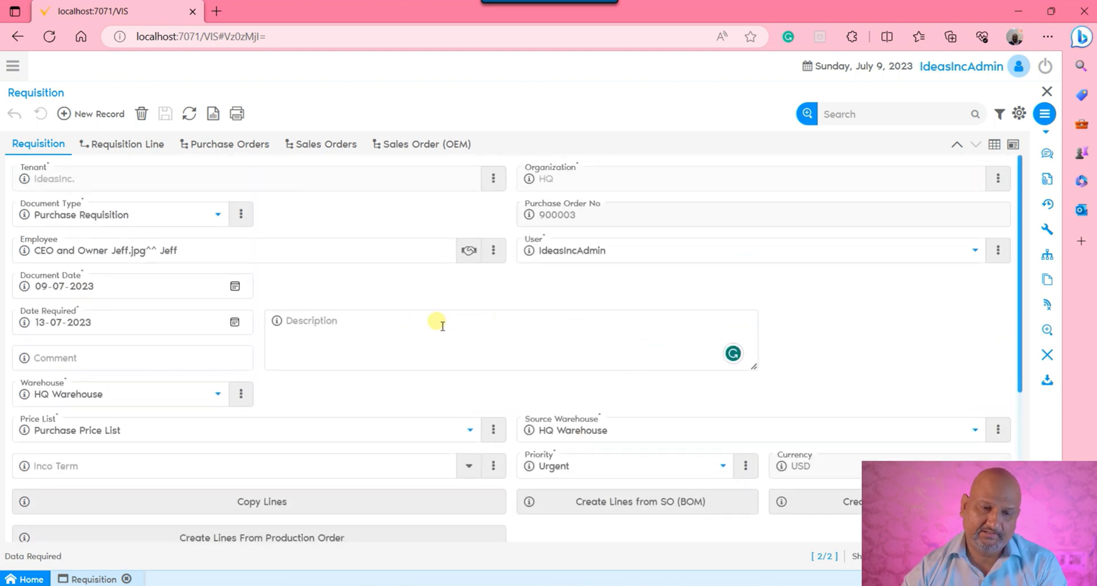
{"action": "scroll", "coordinate": [444, 320], "scroll_direction": "down", "scroll_amount": 3}
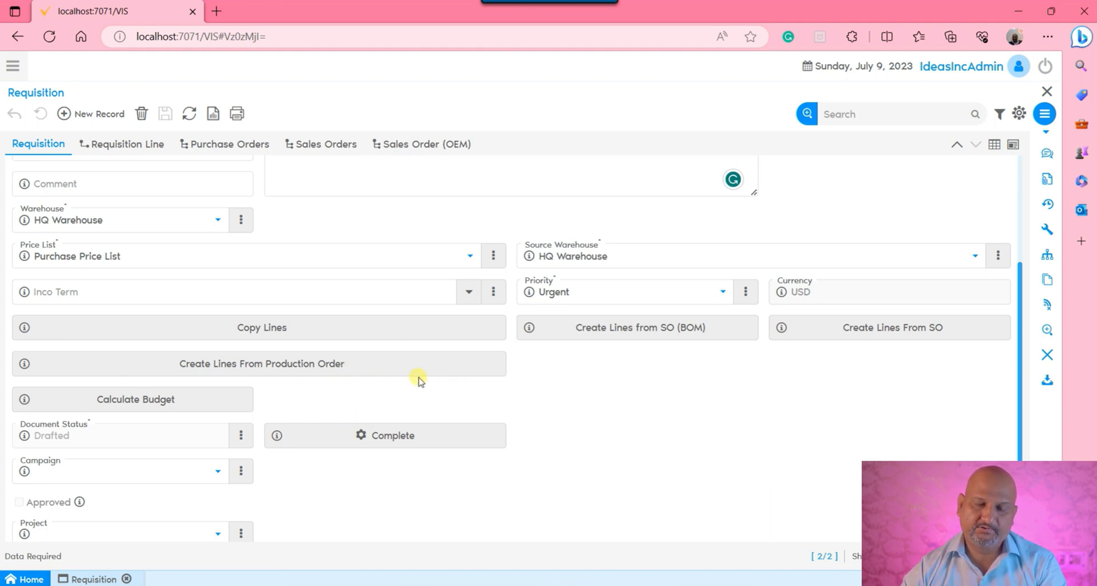
{"action": "left_click", "coordinate": [346, 364]}
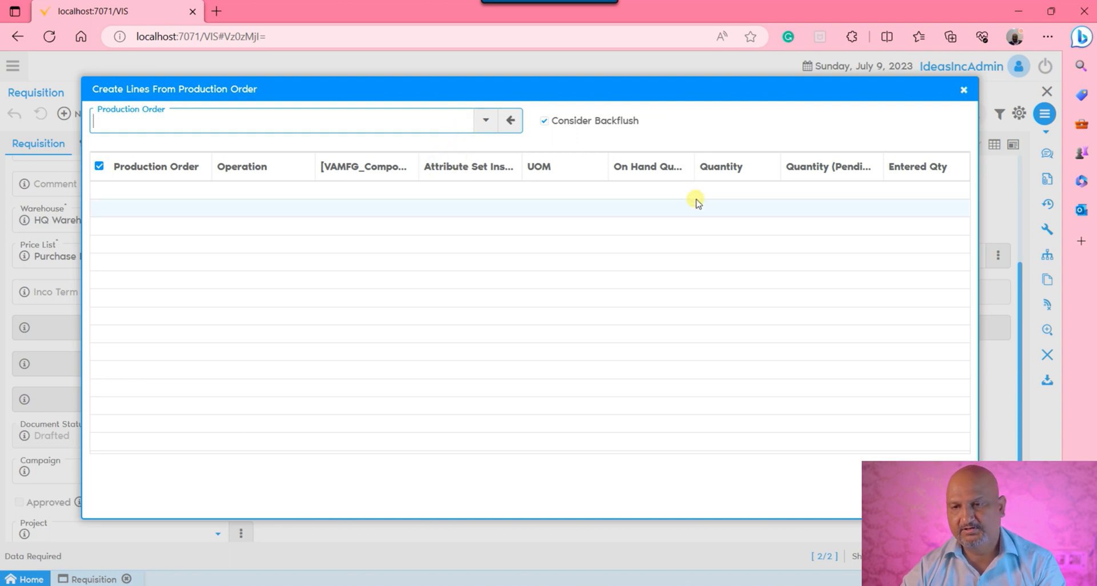
{"action": "left_click", "coordinate": [972, 89]}
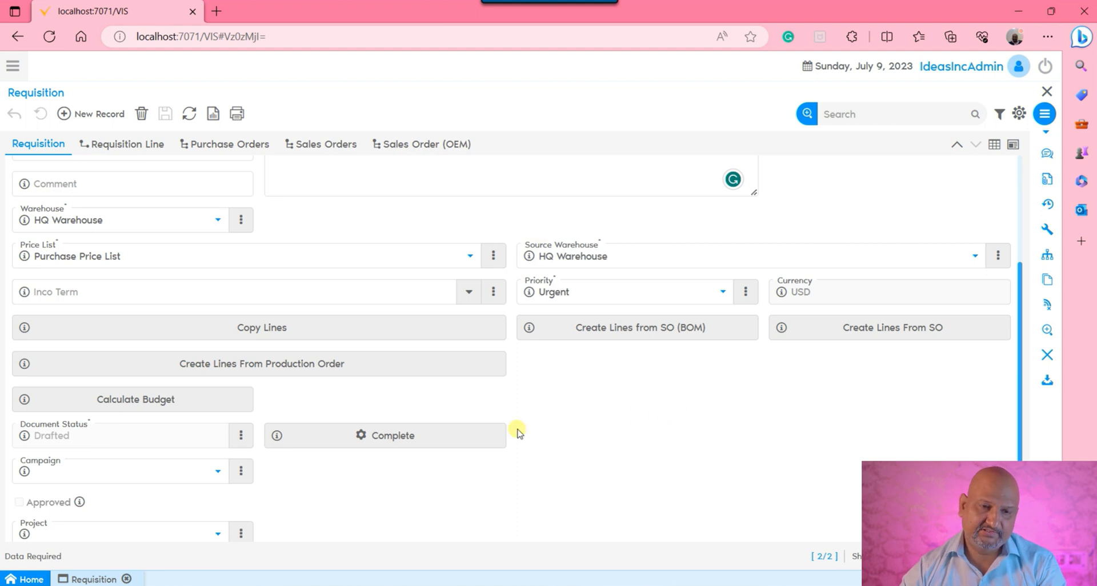
Step: Open the requisition lines, set the LC Connectors line's quantity to 10,000 and save it
{"action": "left_click", "coordinate": [155, 145]}
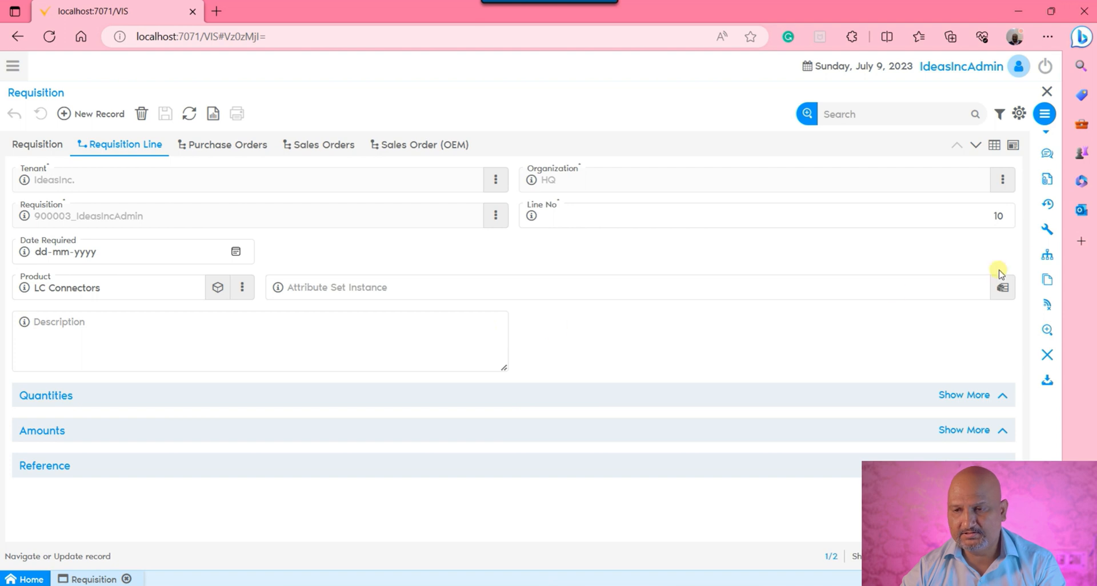
{"action": "left_click", "coordinate": [976, 145]}
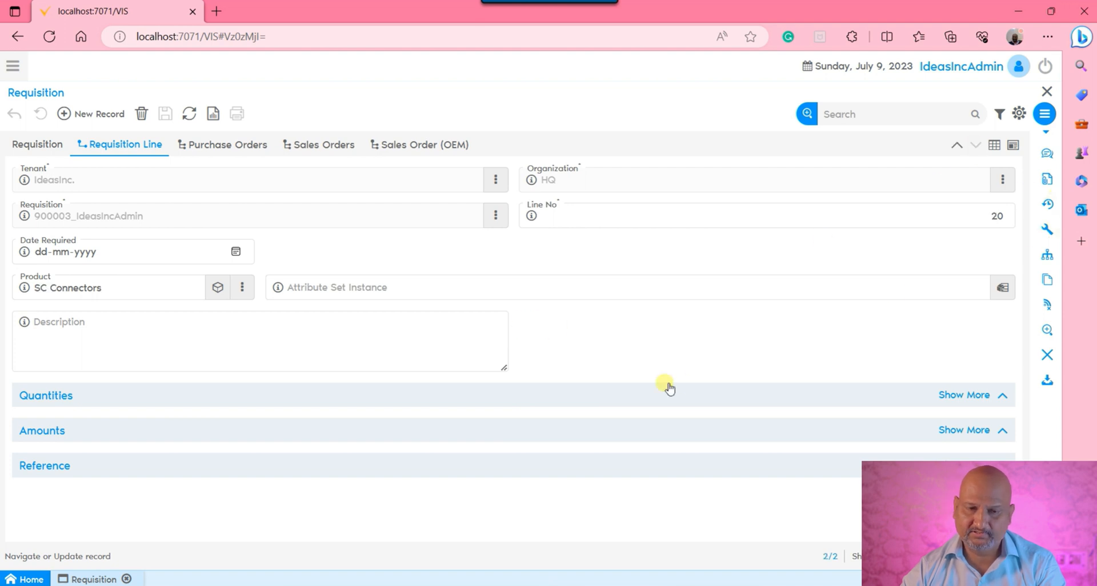
{"action": "left_click", "coordinate": [637, 399]}
{"action": "scroll", "coordinate": [711, 306], "scroll_direction": "down", "scroll_amount": 1}
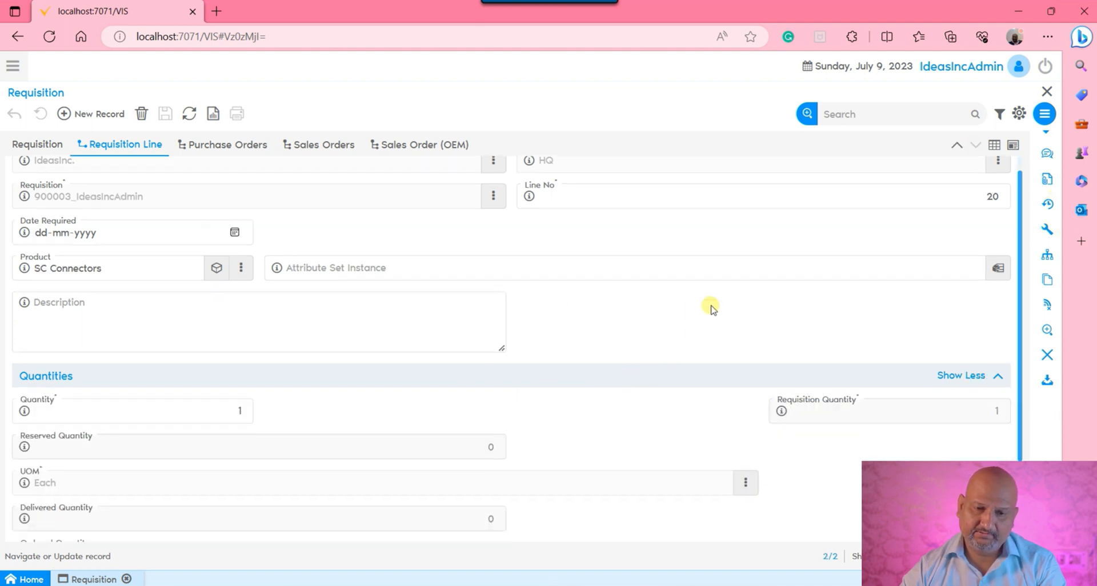
{"action": "scroll", "coordinate": [719, 303], "scroll_direction": "up", "scroll_amount": 1}
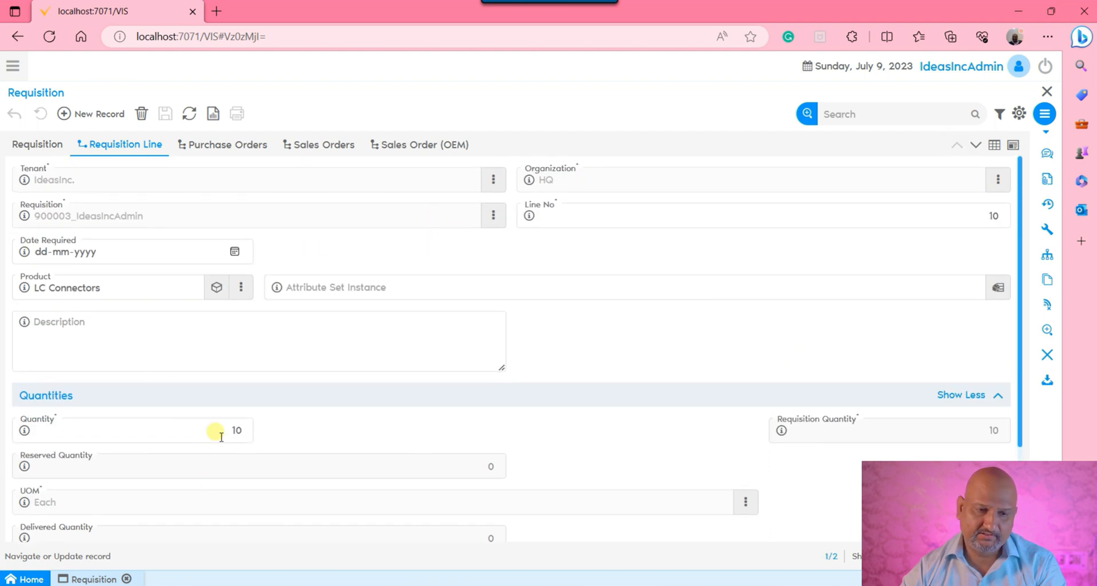
{"action": "left_click_drag", "start_coordinate": [222, 437], "coordinate": [375, 434]}
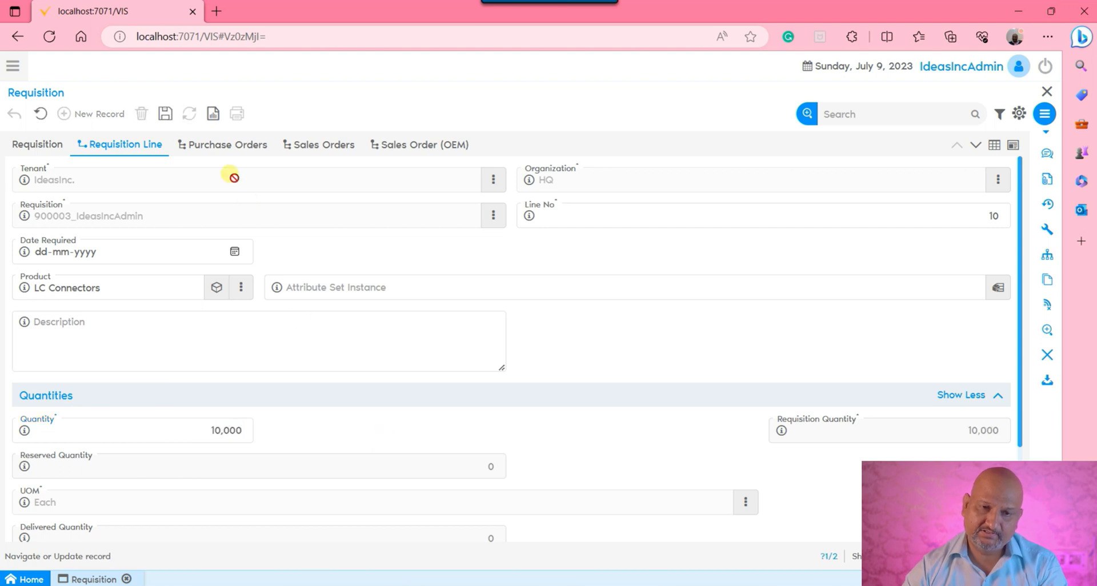
{"action": "left_click", "coordinate": [165, 114]}
Step: Set the SC Connectors line's quantity to 5,000 and save the line
{"action": "left_click", "coordinate": [975, 145]}
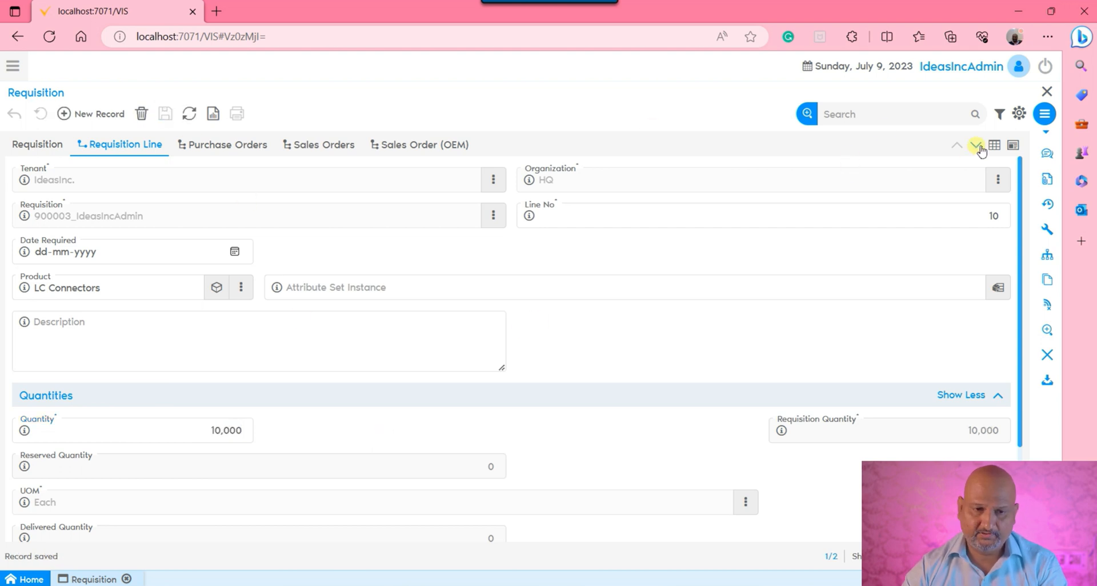
{"action": "left_click_drag", "start_coordinate": [215, 423], "coordinate": [472, 423]}
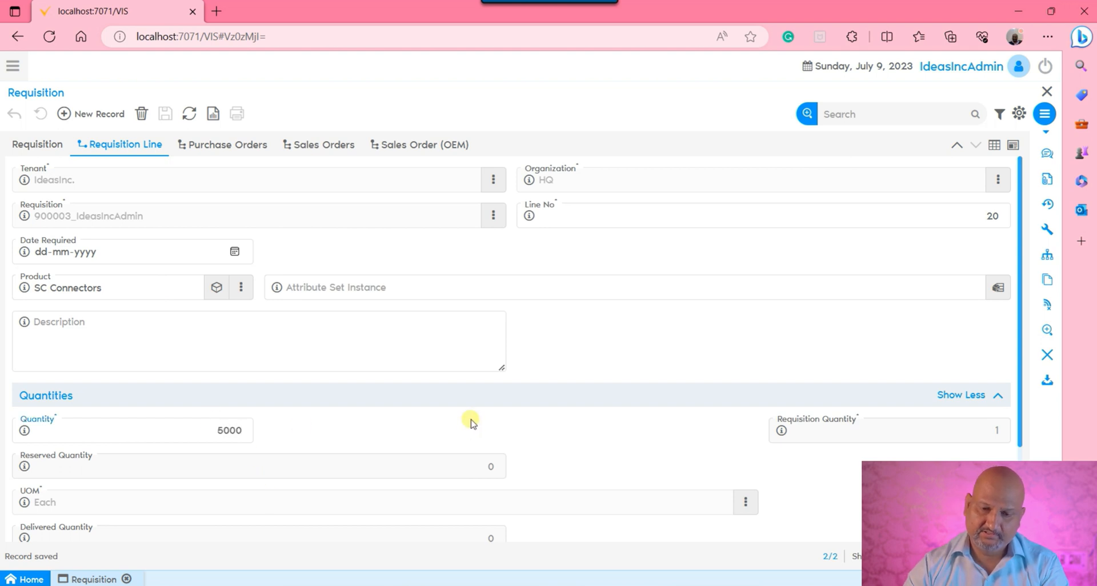
{"action": "left_click", "coordinate": [608, 445]}
{"action": "left_click", "coordinate": [165, 114]}
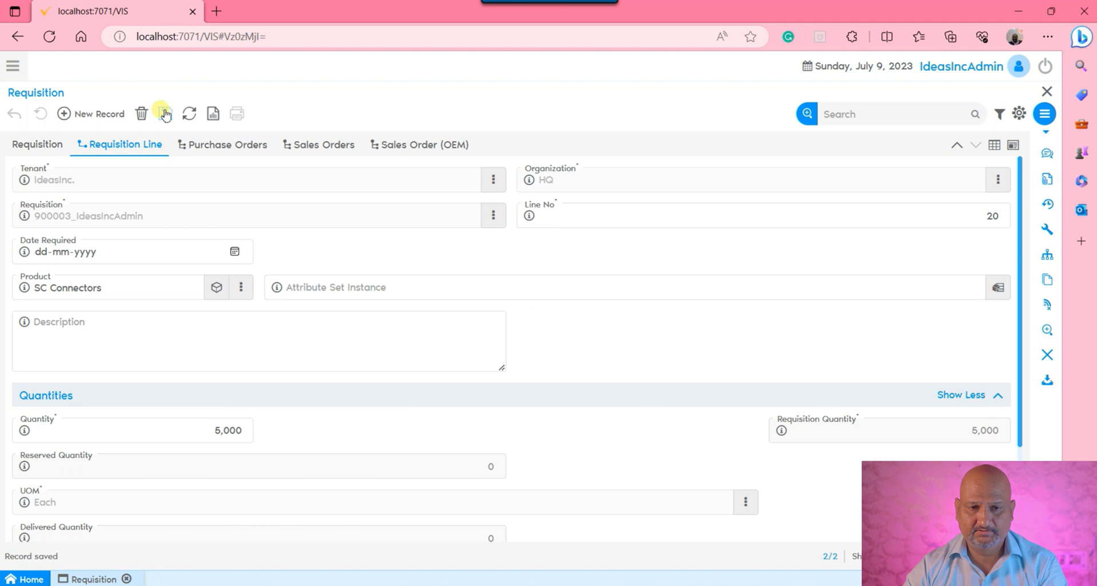
{"action": "left_click", "coordinate": [963, 145]}
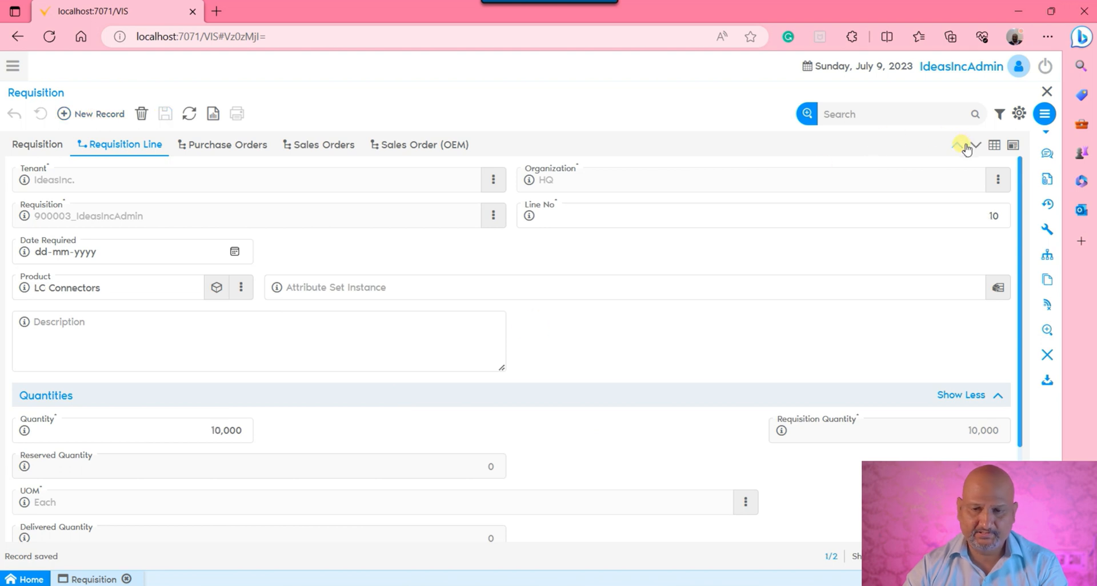
Step: Add a new requisition line for FC Connectors with a quantity of 2,000 and save it
{"action": "left_click", "coordinate": [976, 146]}
{"action": "left_click", "coordinate": [109, 116]}
{"action": "left_click", "coordinate": [132, 288]}
{"action": "type", "text": "f"}
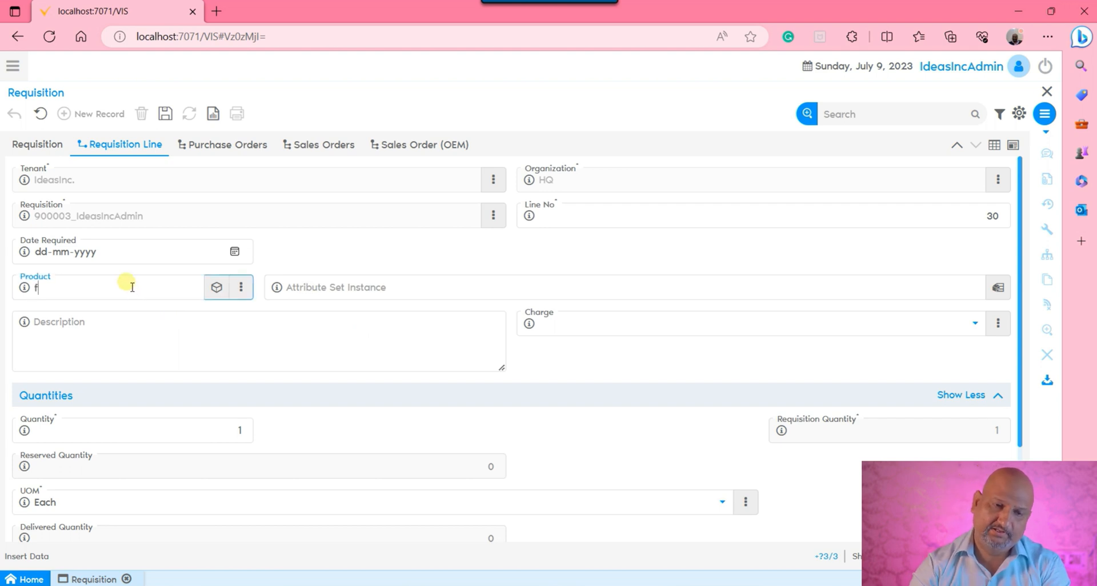
{"action": "type", "text": "c"}
{"action": "left_click", "coordinate": [146, 309]}
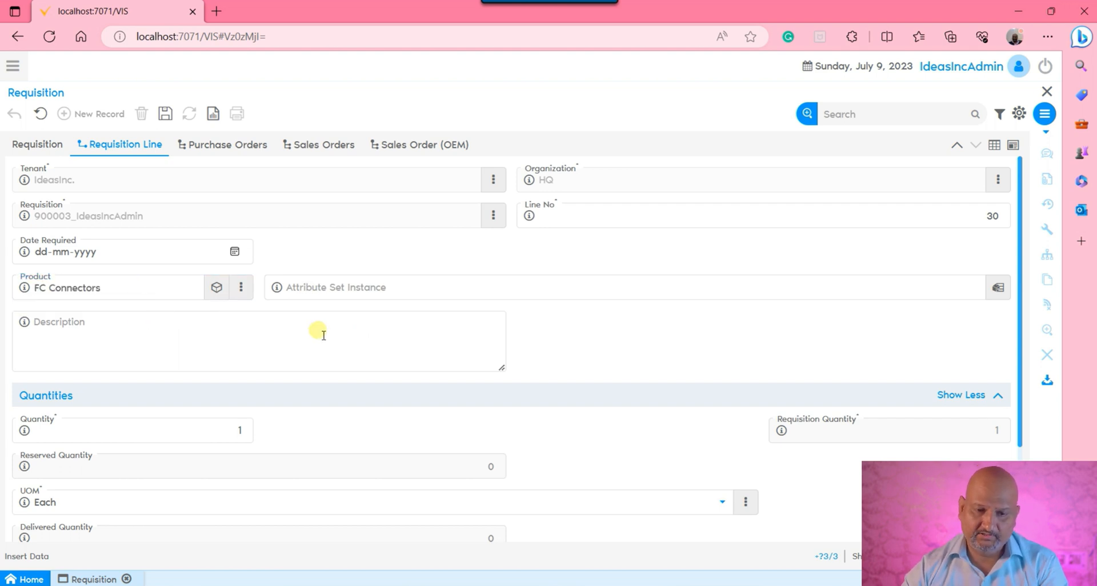
{"action": "left_click", "coordinate": [184, 437]}
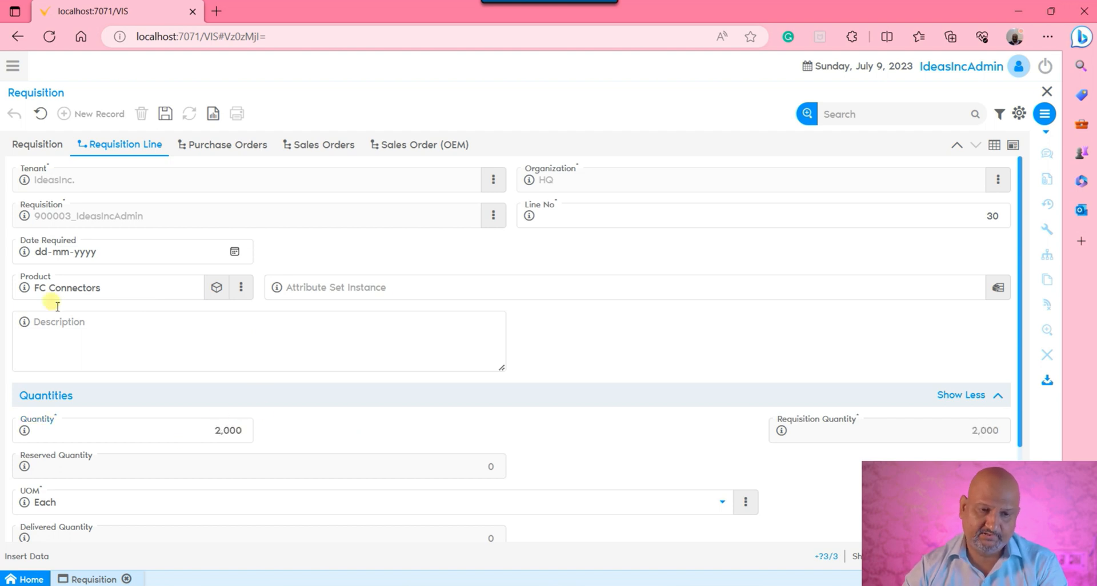
{"action": "left_click", "coordinate": [171, 118]}
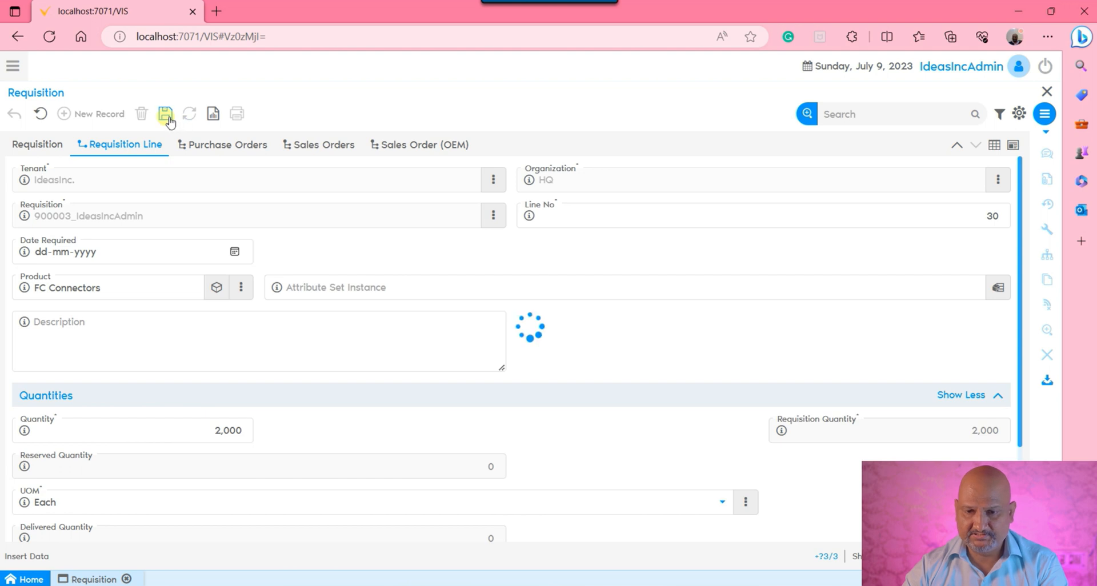
Step: Review the requisition lines in a grid and the Calculate Budget option on the requisition header
{"action": "left_click", "coordinate": [994, 148]}
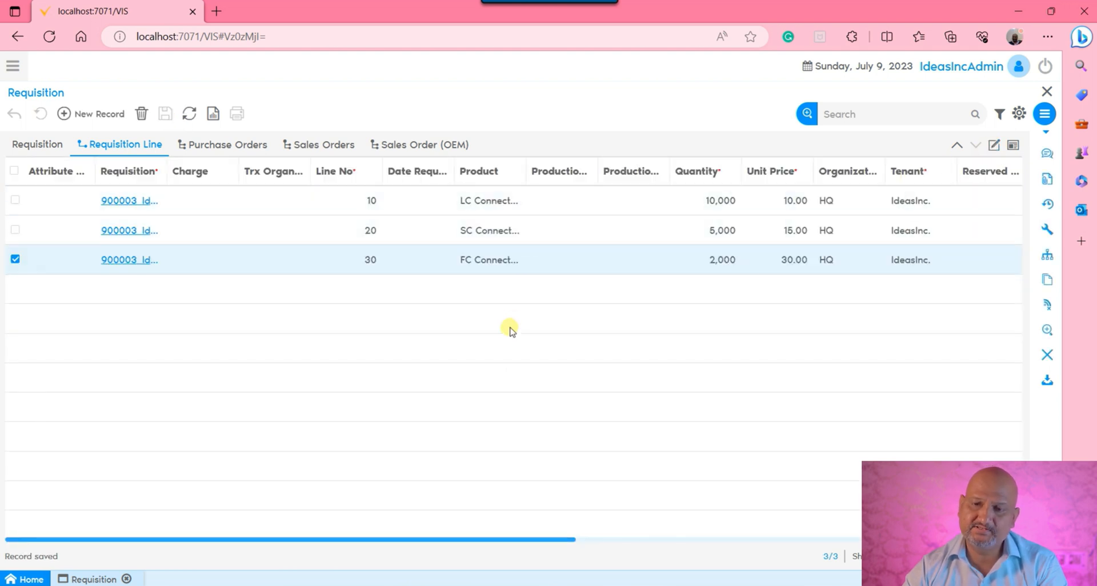
{"action": "left_click", "coordinate": [38, 144]}
{"action": "scroll", "coordinate": [897, 334], "scroll_direction": "down", "scroll_amount": 3}
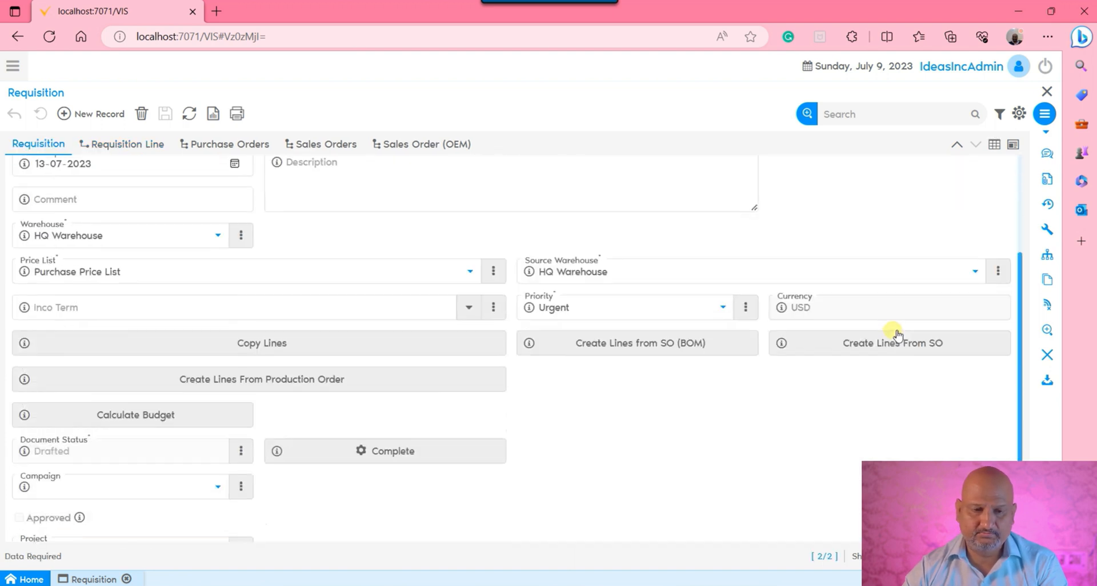
{"action": "scroll", "coordinate": [896, 335], "scroll_direction": "down", "scroll_amount": 2}
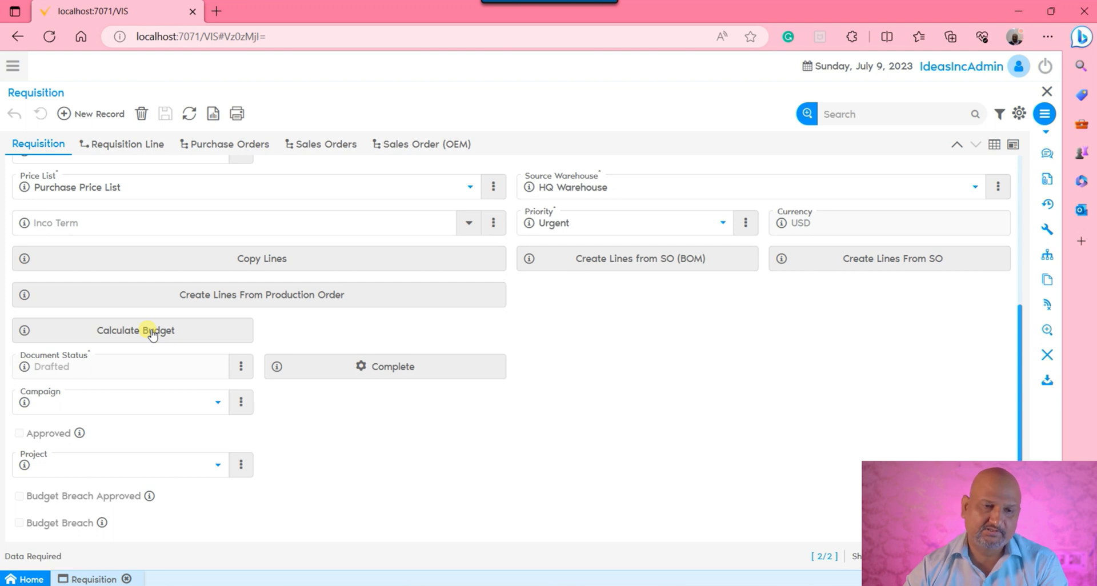
Step: Check the Available Budget in the Reference section of the FC Connectors requisition line
{"action": "left_click", "coordinate": [116, 148]}
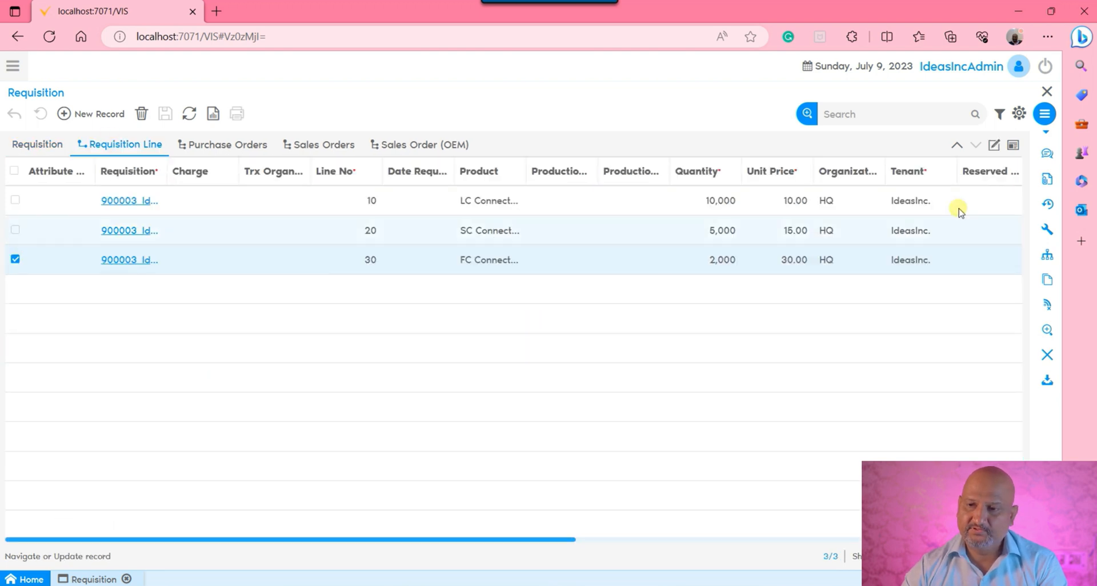
{"action": "left_click", "coordinate": [998, 144]}
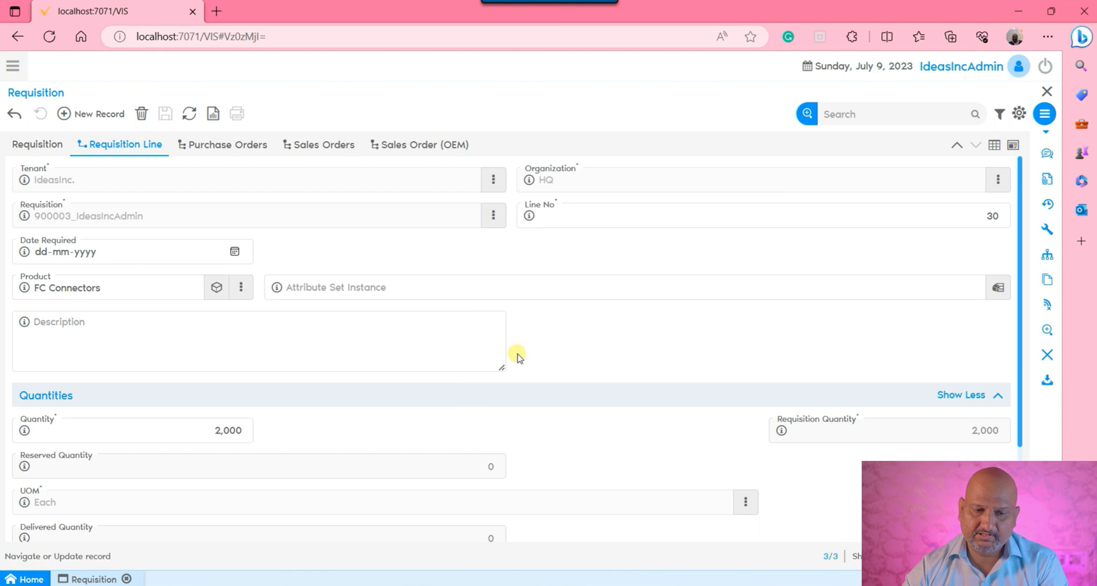
{"action": "scroll", "coordinate": [517, 351], "scroll_direction": "down", "scroll_amount": 2}
{"action": "left_click", "coordinate": [272, 524]}
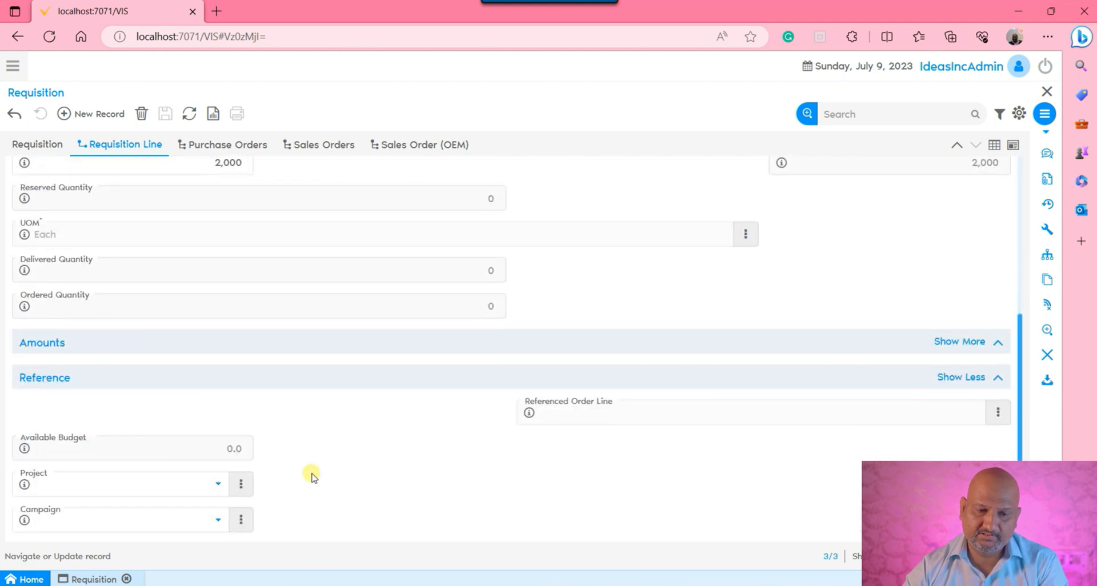
{"action": "left_click_drag", "start_coordinate": [211, 452], "coordinate": [275, 452]}
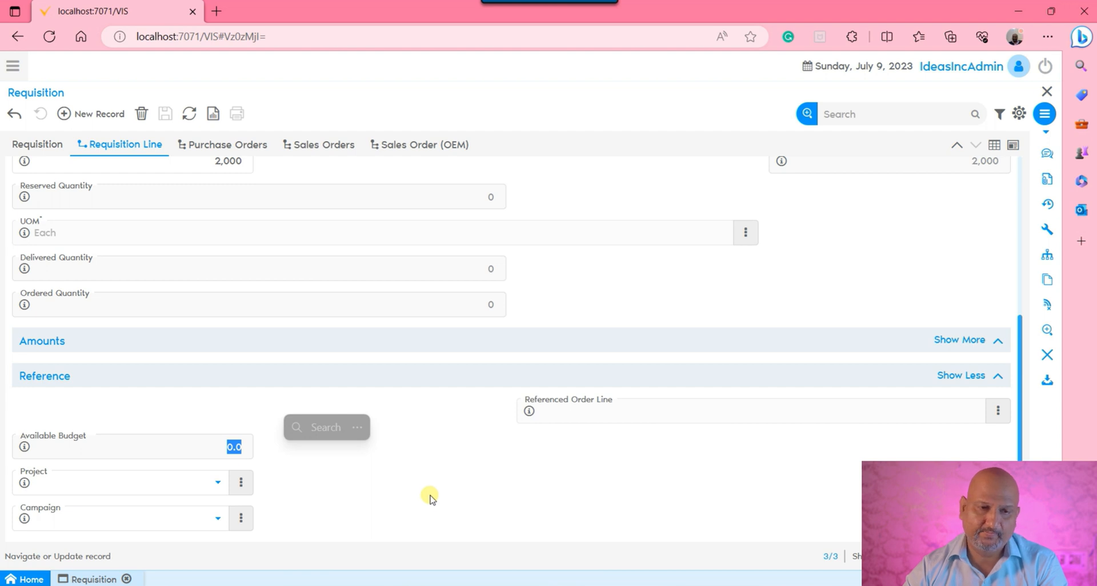
Step: Return to the requisition header and process the document with the Complete action
{"action": "left_click", "coordinate": [43, 145]}
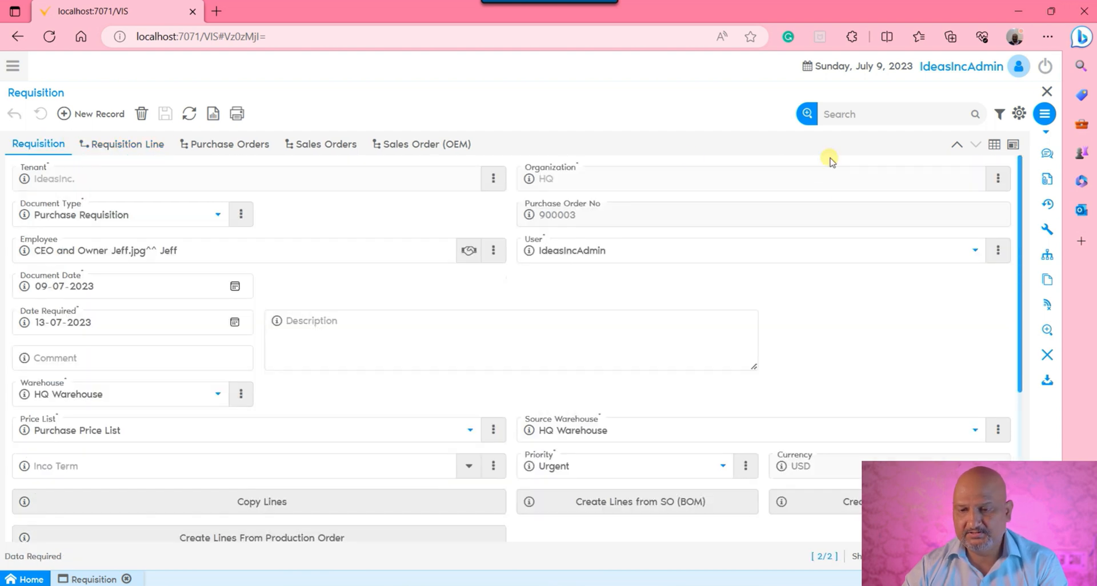
{"action": "scroll", "coordinate": [799, 246], "scroll_direction": "down", "scroll_amount": 3}
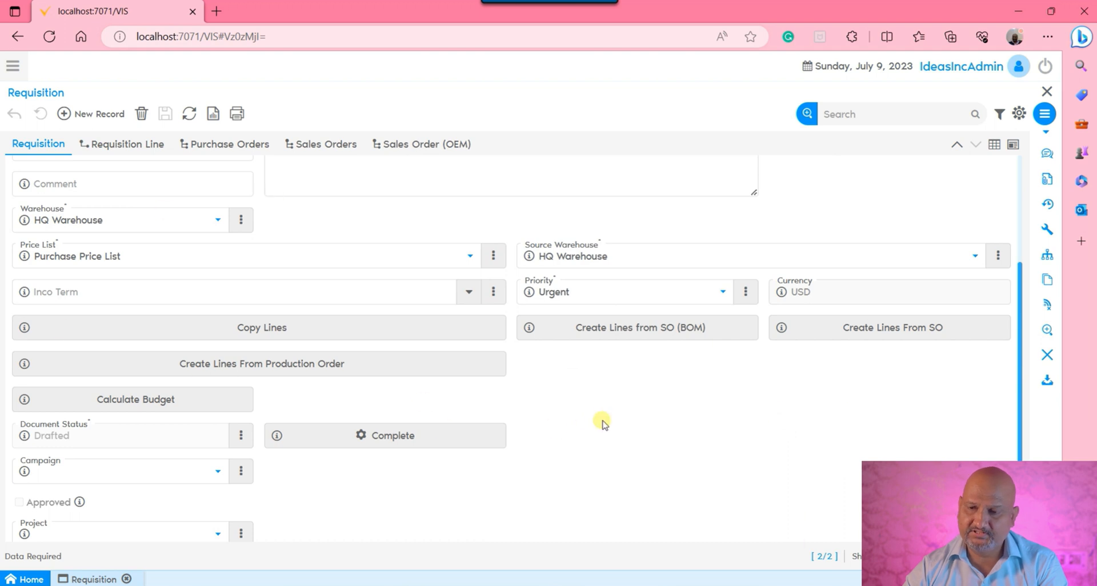
{"action": "left_click", "coordinate": [413, 445]}
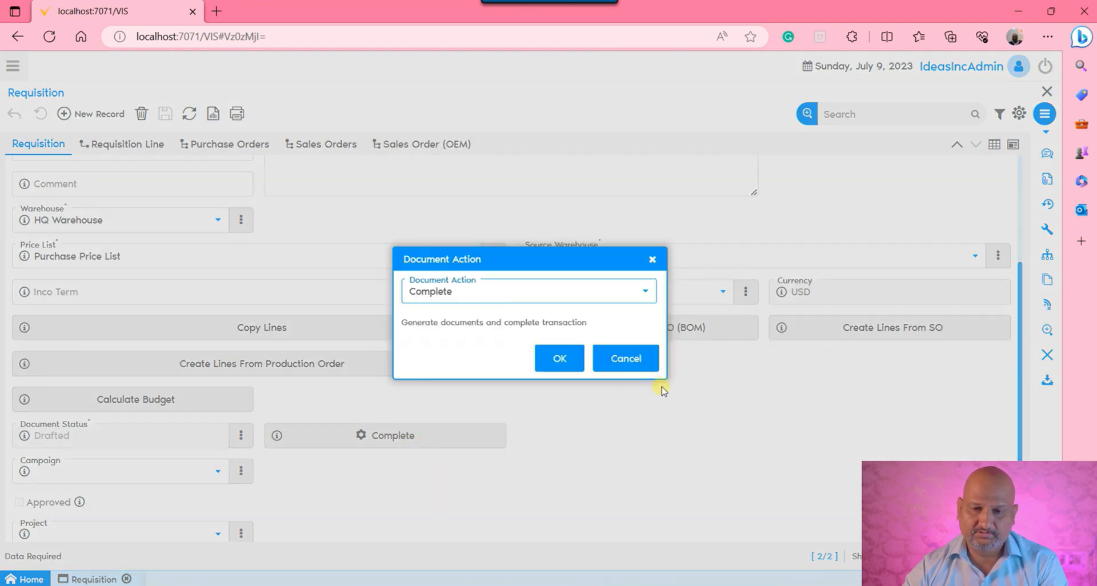
{"action": "left_click", "coordinate": [544, 358]}
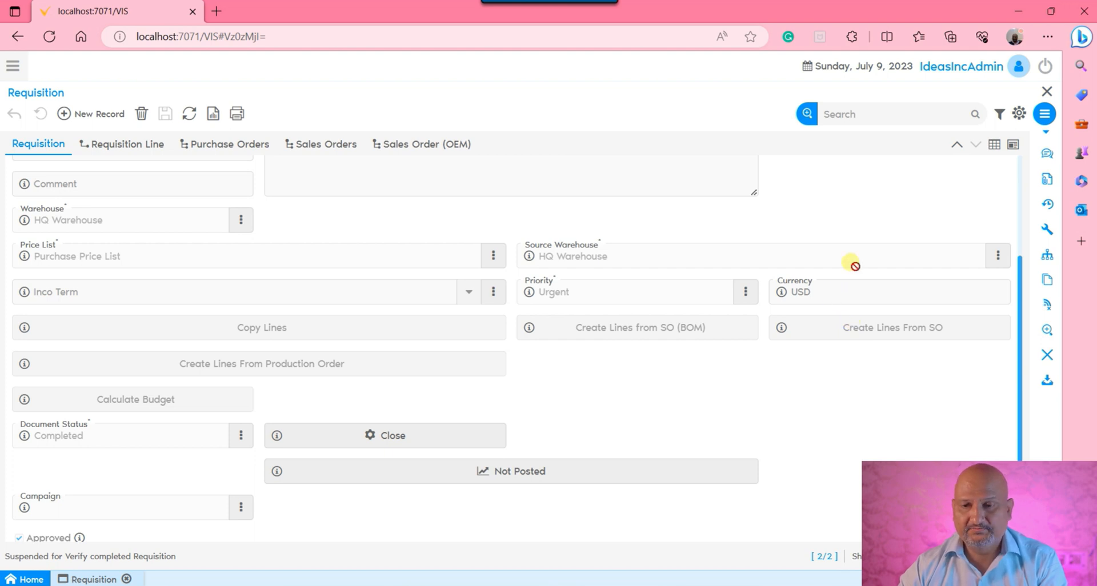
Step: Review the completed requisition's header and view its lines as a grid
{"action": "scroll", "coordinate": [851, 263], "scroll_direction": "up", "scroll_amount": 3}
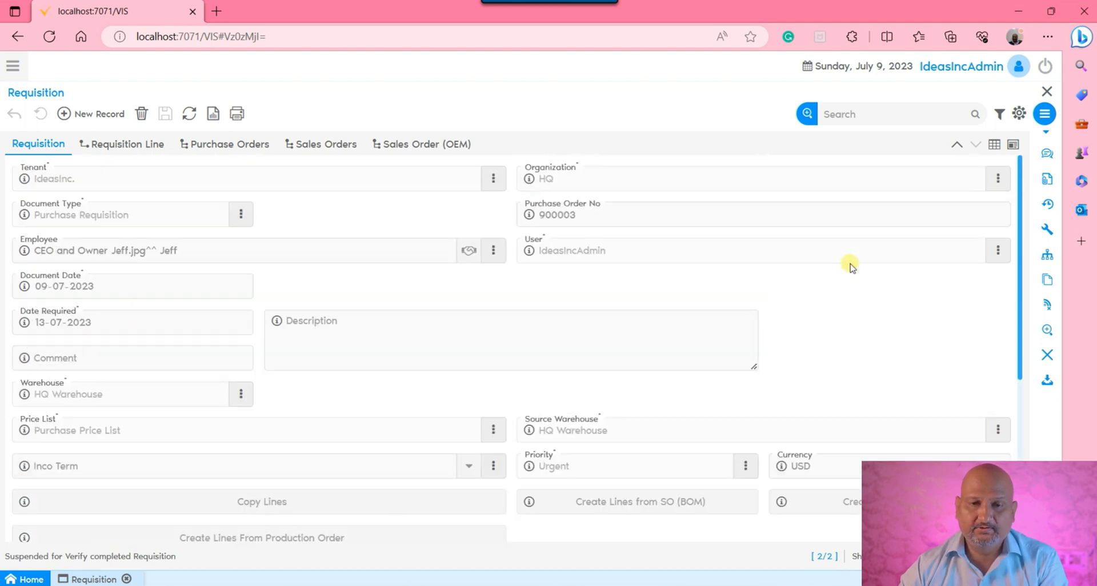
{"action": "left_click", "coordinate": [141, 146]}
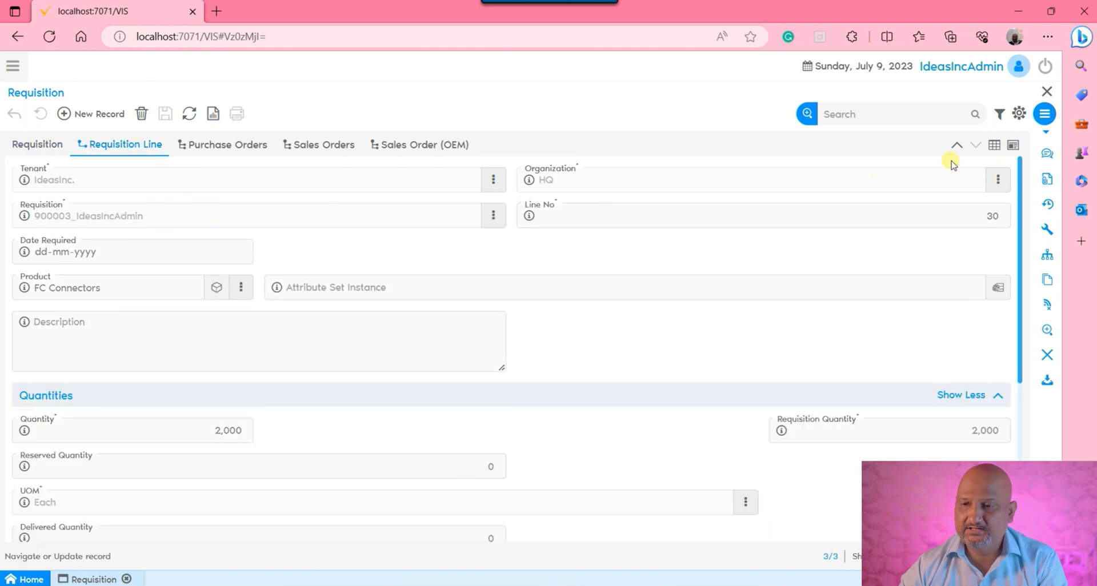
{"action": "left_click", "coordinate": [995, 145]}
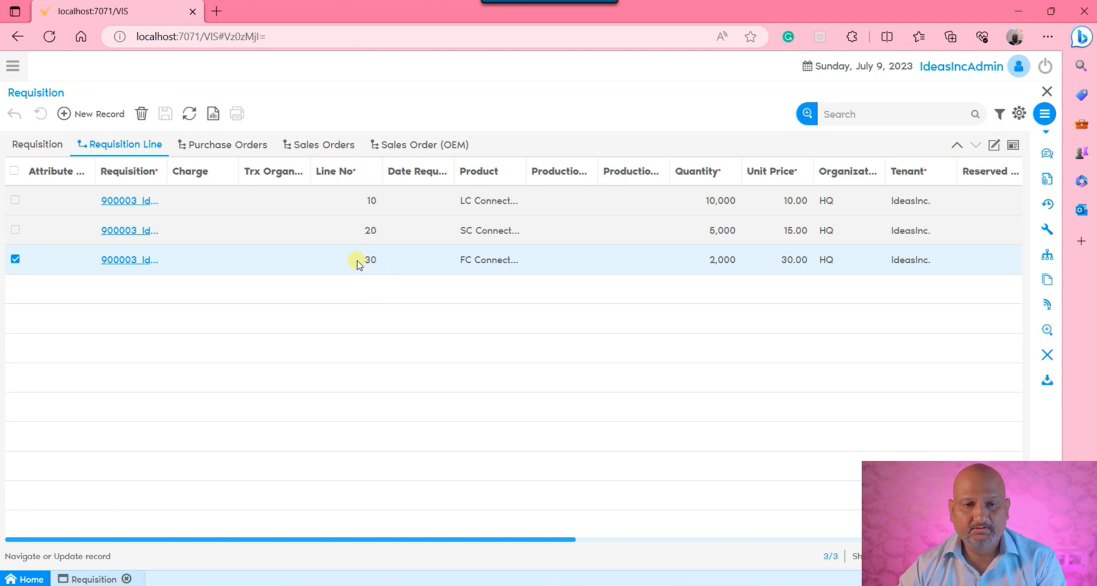
Step: Search the main menu for "requisi" and open the Create PO Against Open Requisitions process
{"action": "left_click", "coordinate": [12, 67]}
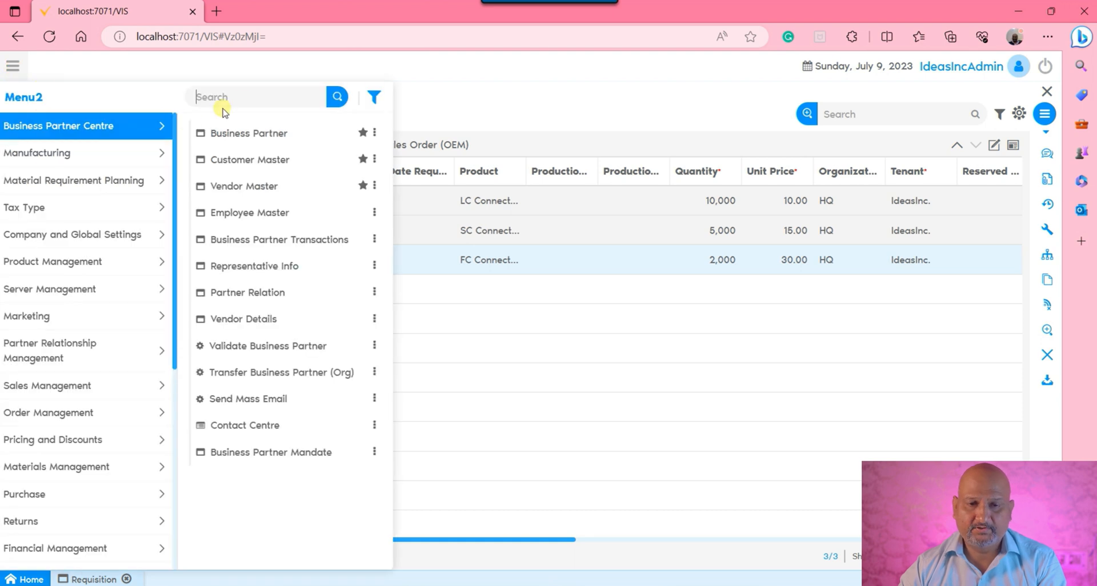
{"action": "type", "text": "requi"}
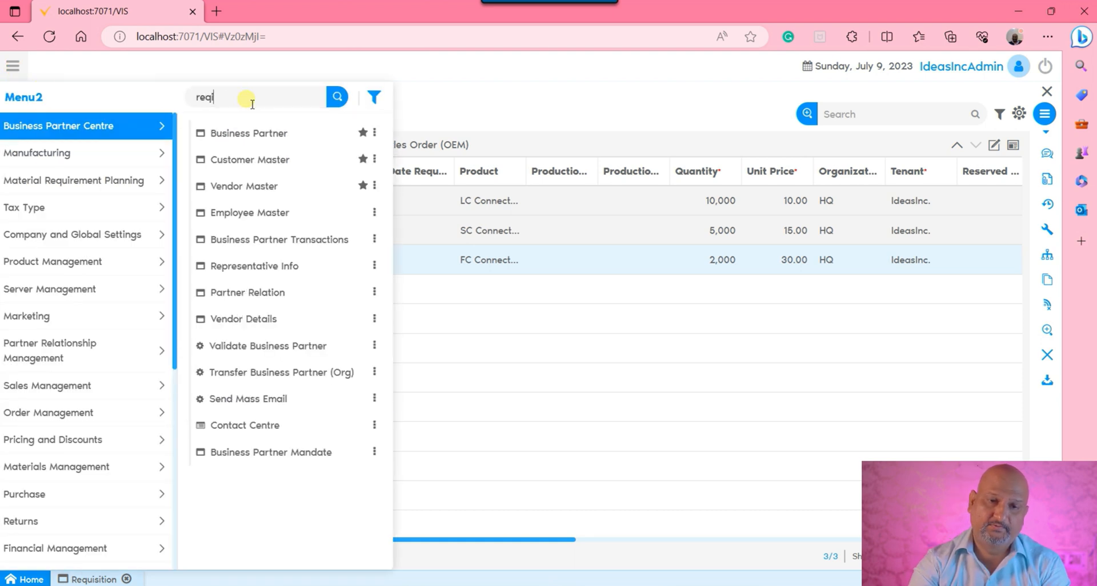
{"action": "type", "text": "si"}
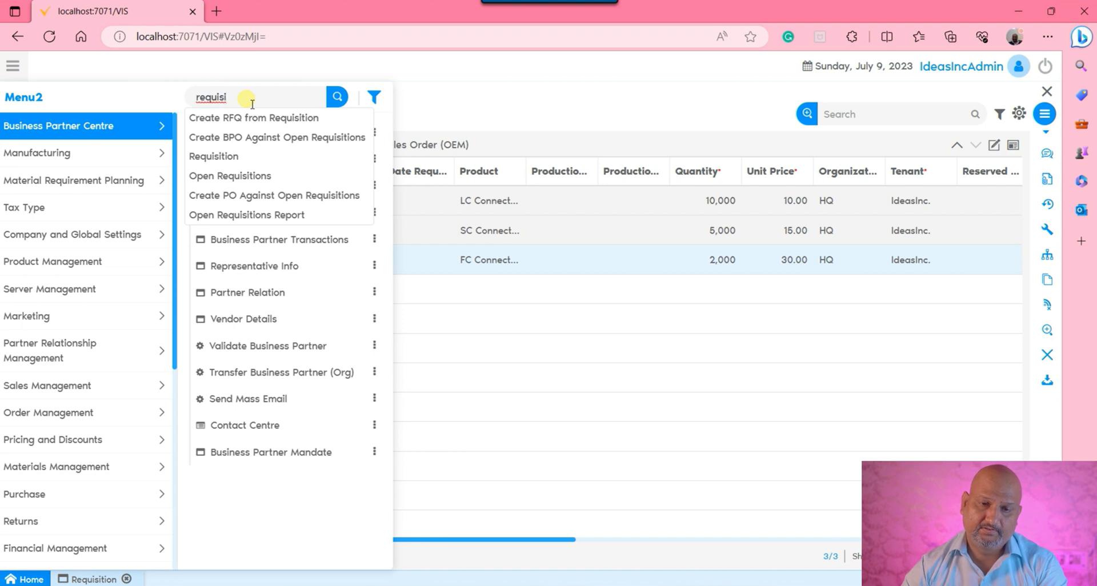
{"action": "key", "text": "Down"}
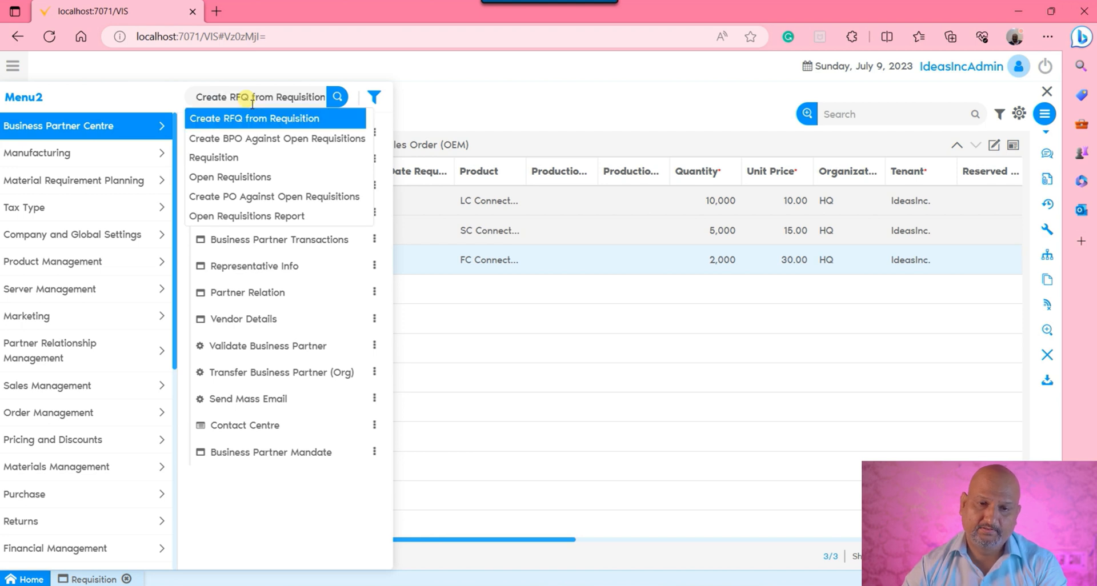
{"action": "key", "text": "Down"}
{"action": "key", "text": "Down"}
{"action": "key", "text": "Down"}
{"action": "key", "text": "Down"}
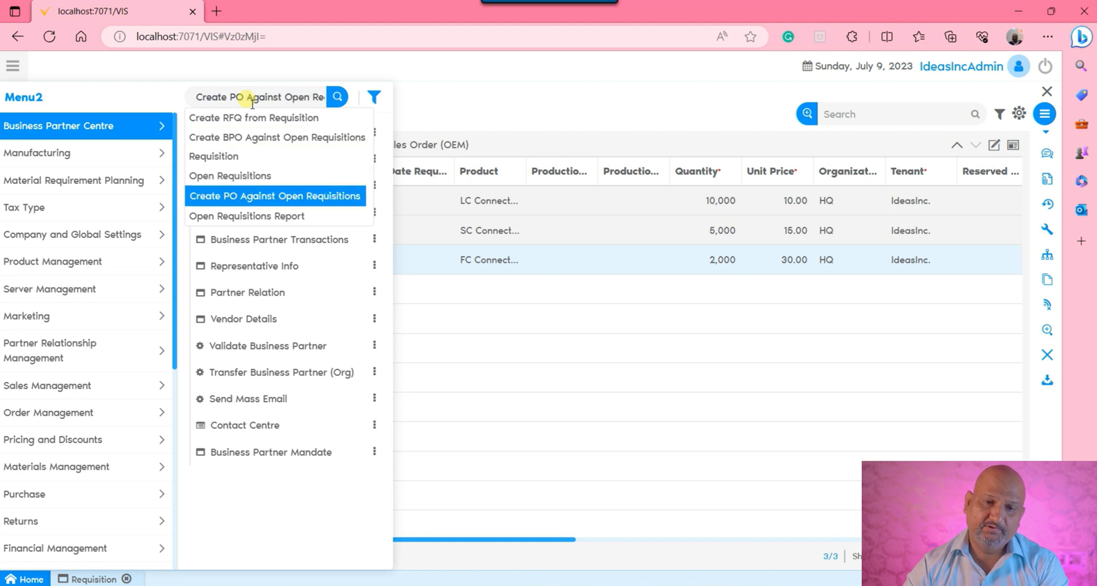
{"action": "key", "text": "Return"}
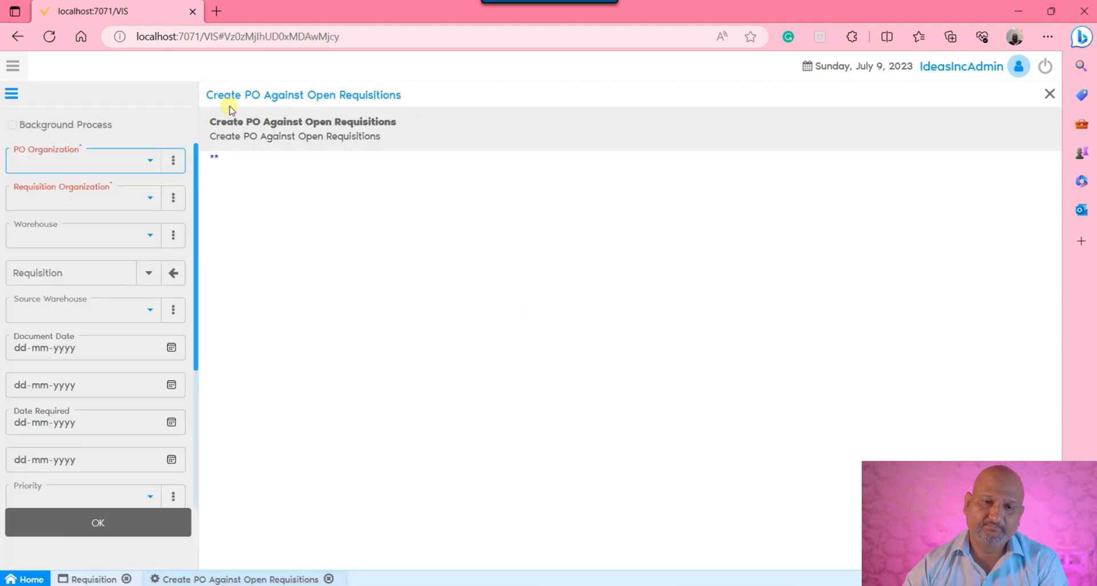
Step: Set both the PO Organization and the Requisition Organization to HQ, and choose Monday as the Day
{"action": "left_click", "coordinate": [125, 165]}
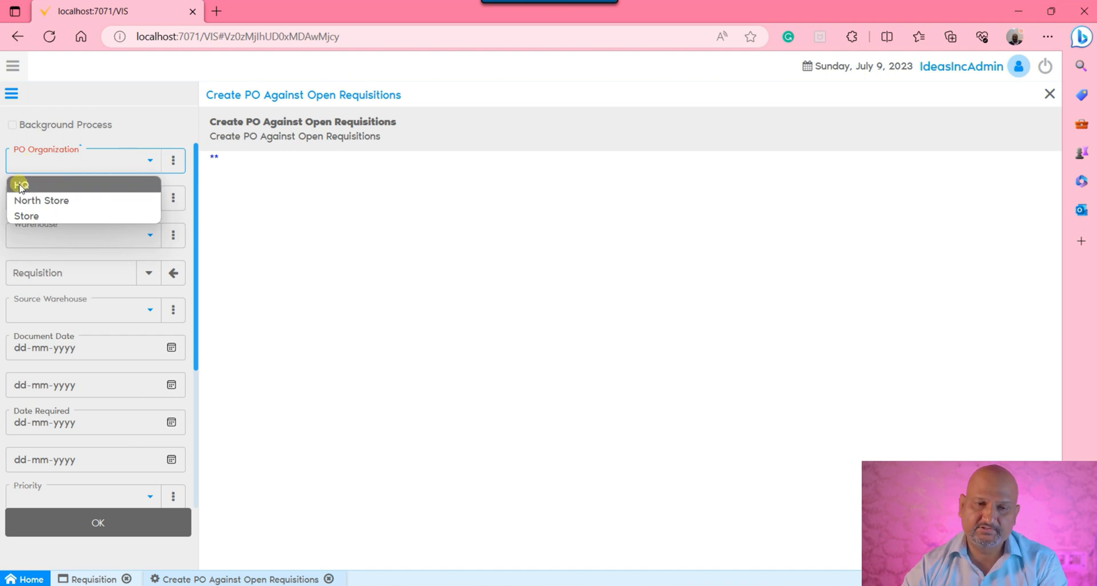
{"action": "left_click", "coordinate": [20, 185]}
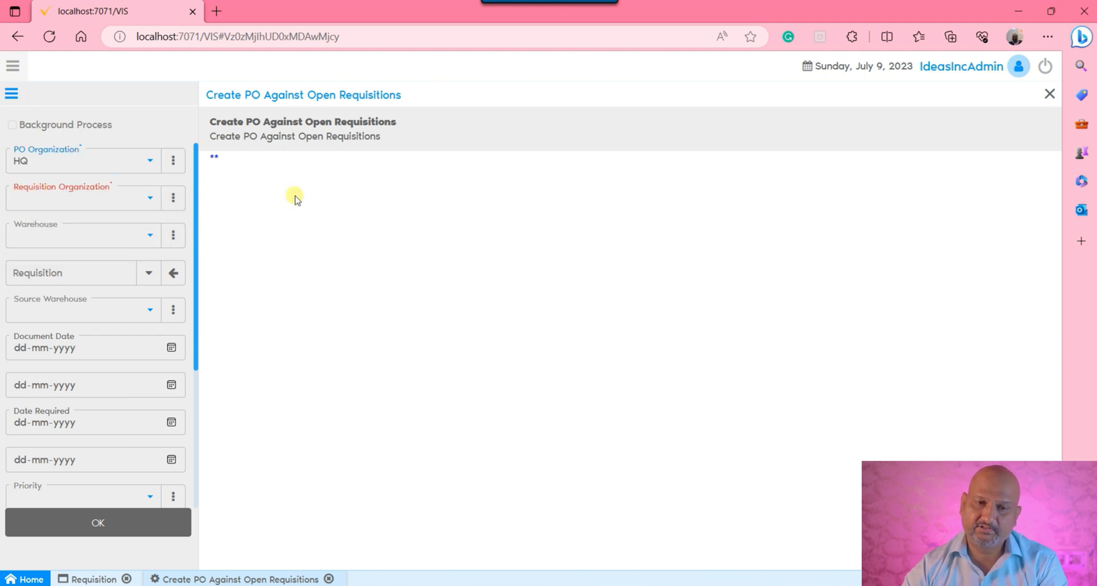
{"action": "left_click", "coordinate": [111, 205]}
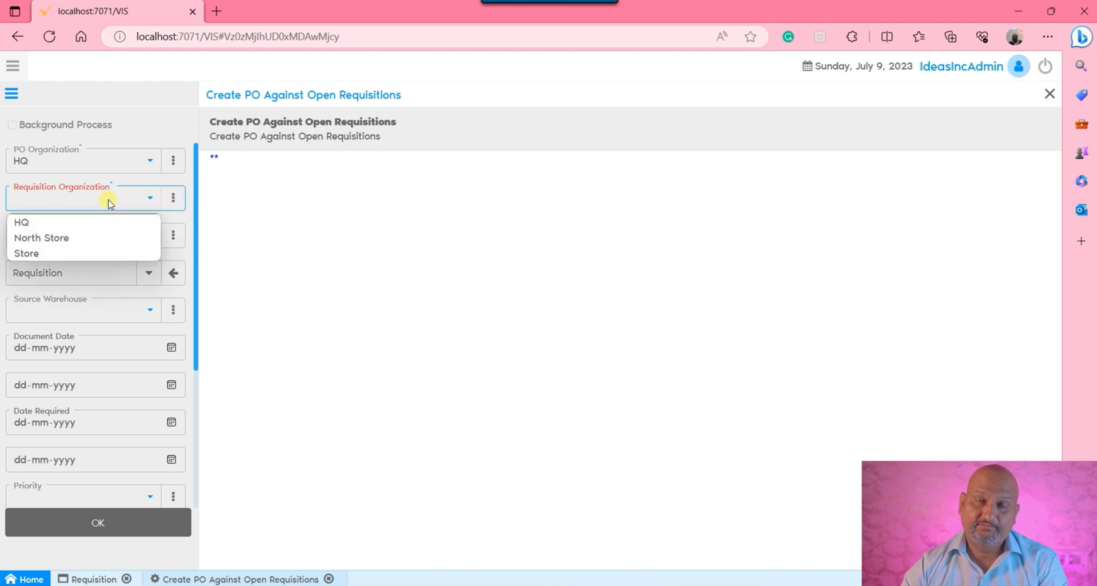
{"action": "left_click", "coordinate": [98, 221]}
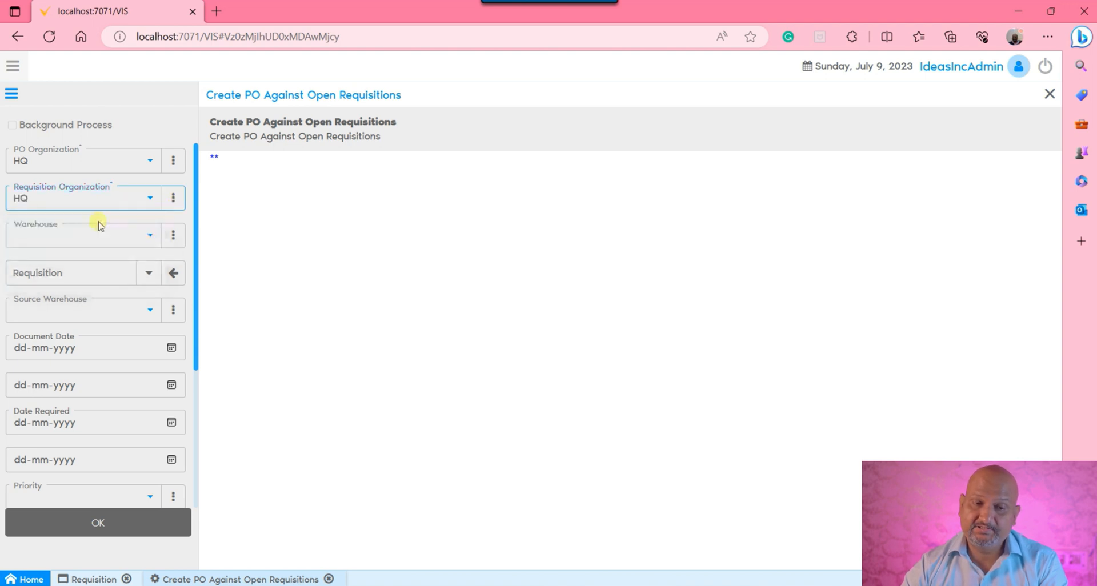
{"action": "scroll", "coordinate": [67, 360], "scroll_direction": "down", "scroll_amount": 4}
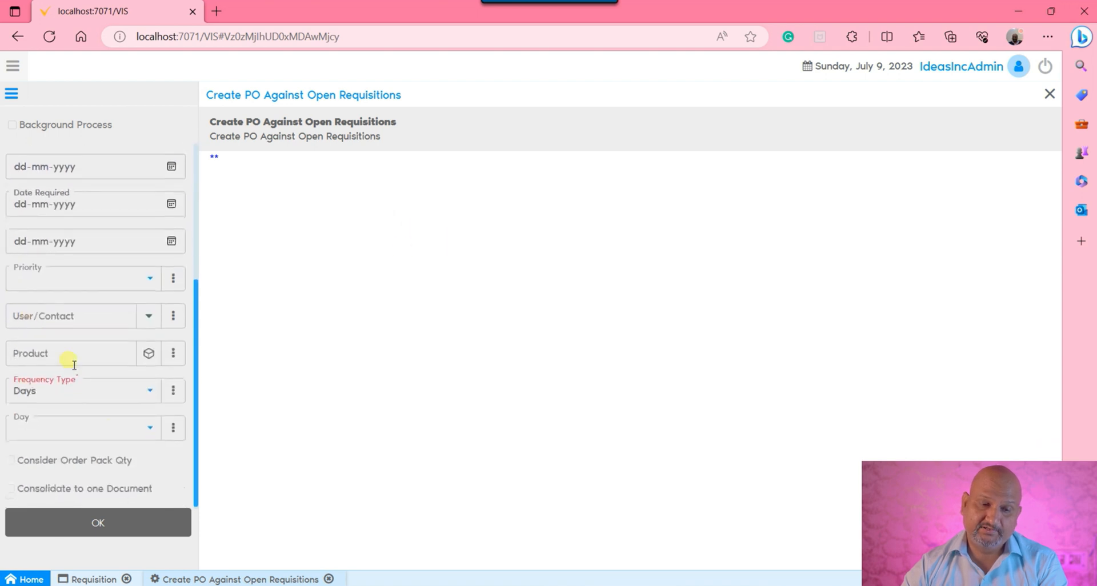
{"action": "left_click", "coordinate": [51, 439]}
{"action": "left_click", "coordinate": [50, 478]}
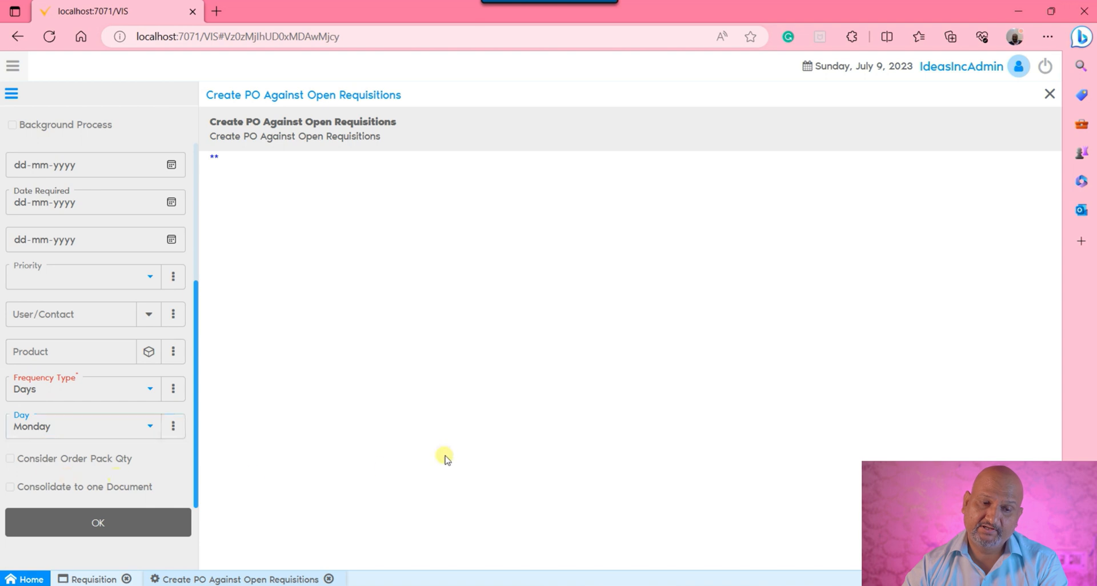
Step: Select the completed Urgent requisition dated 7/9/2023 as the Requisition and run the PO creation process
{"action": "scroll", "coordinate": [120, 397], "scroll_direction": "up", "scroll_amount": 4}
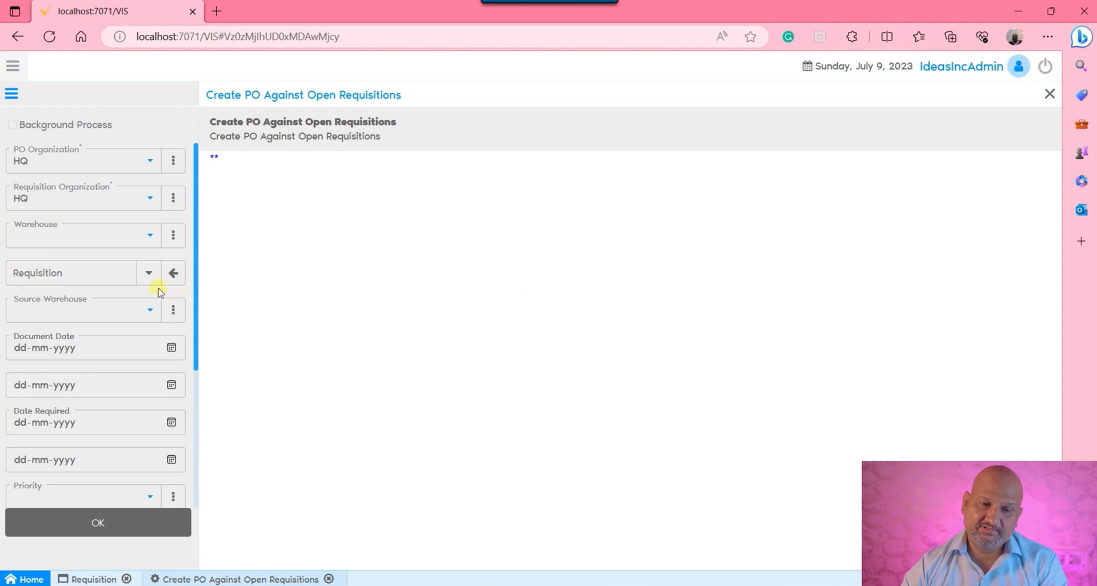
{"action": "left_click", "coordinate": [149, 273]}
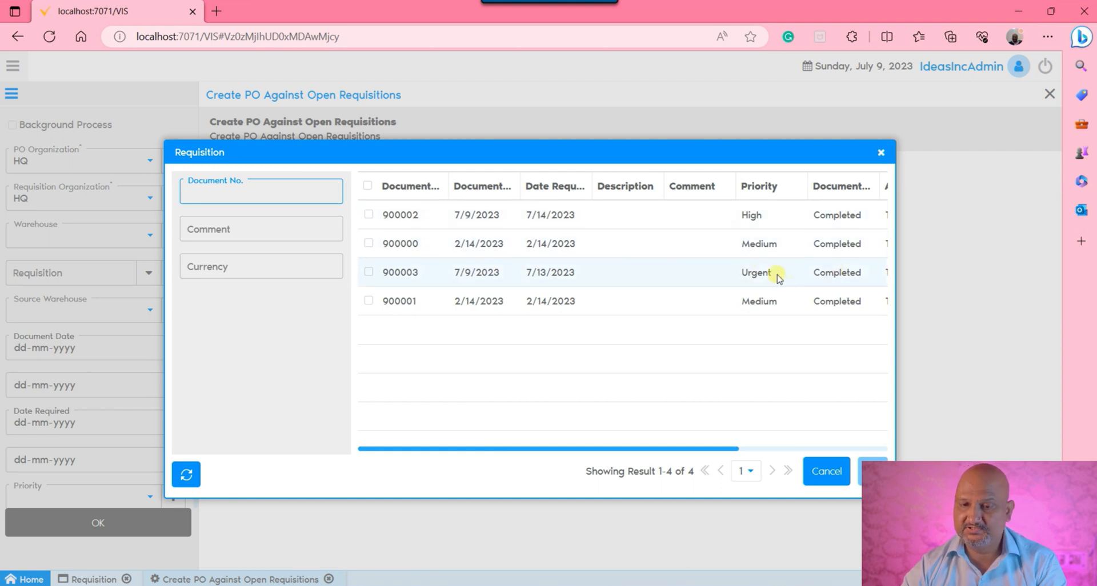
{"action": "left_click", "coordinate": [554, 282]}
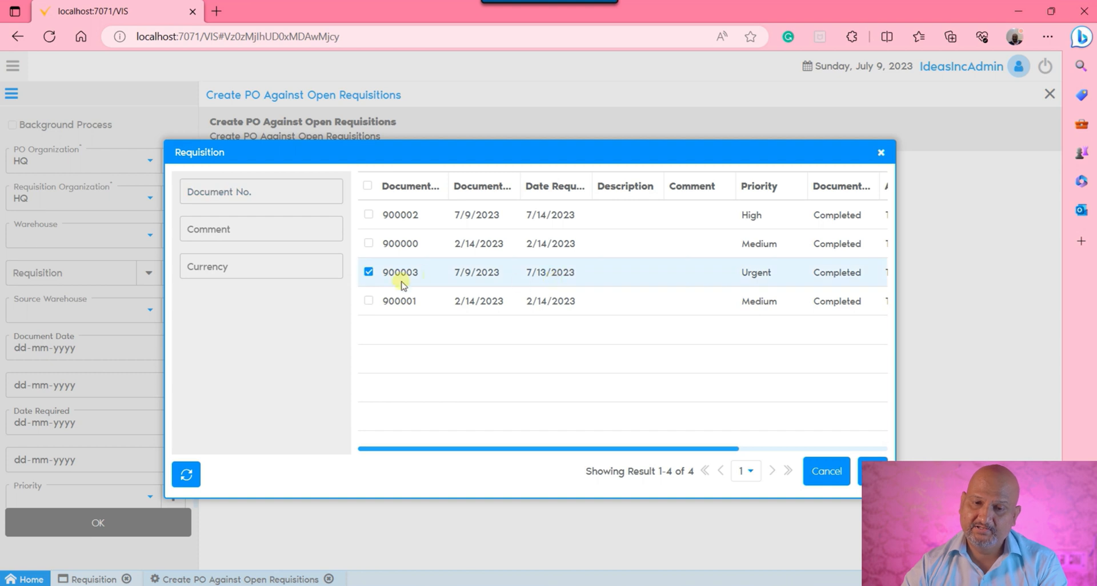
{"action": "left_click", "coordinate": [873, 471]}
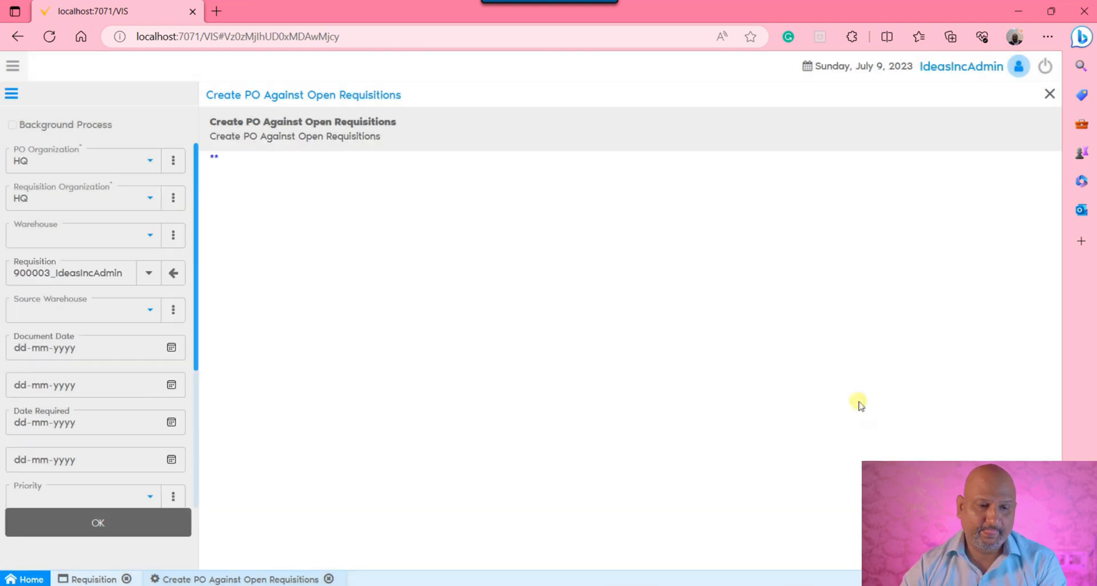
{"action": "left_click", "coordinate": [115, 522]}
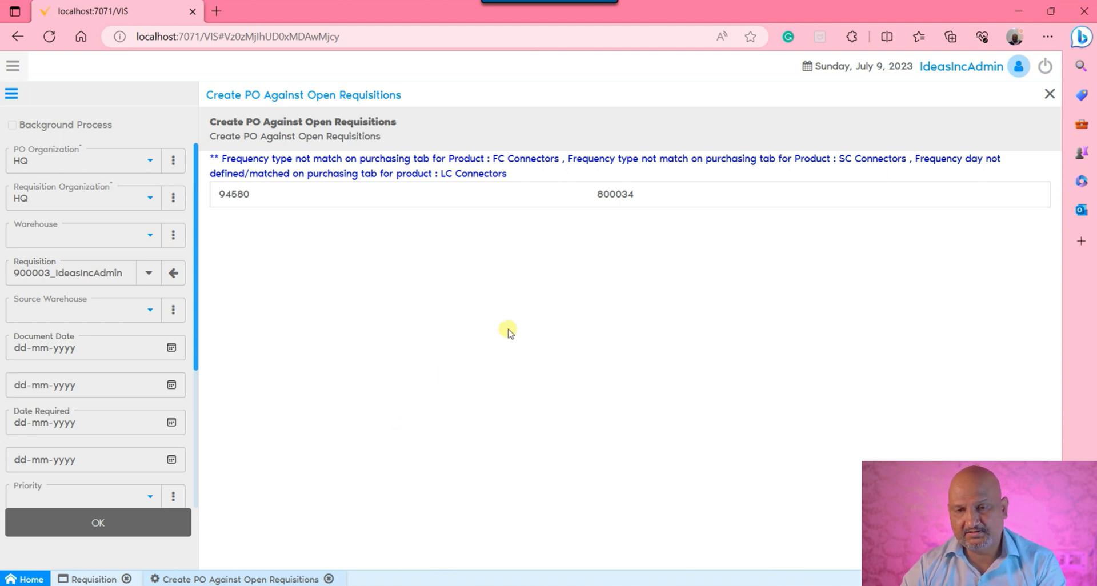
Step: Examine the process result for the frequency messages on each connector product and the generated purchase order's number
{"action": "left_click_drag", "start_coordinate": [583, 161], "coordinate": [763, 159]}
{"action": "scroll", "coordinate": [117, 429], "scroll_direction": "down", "scroll_amount": 4}
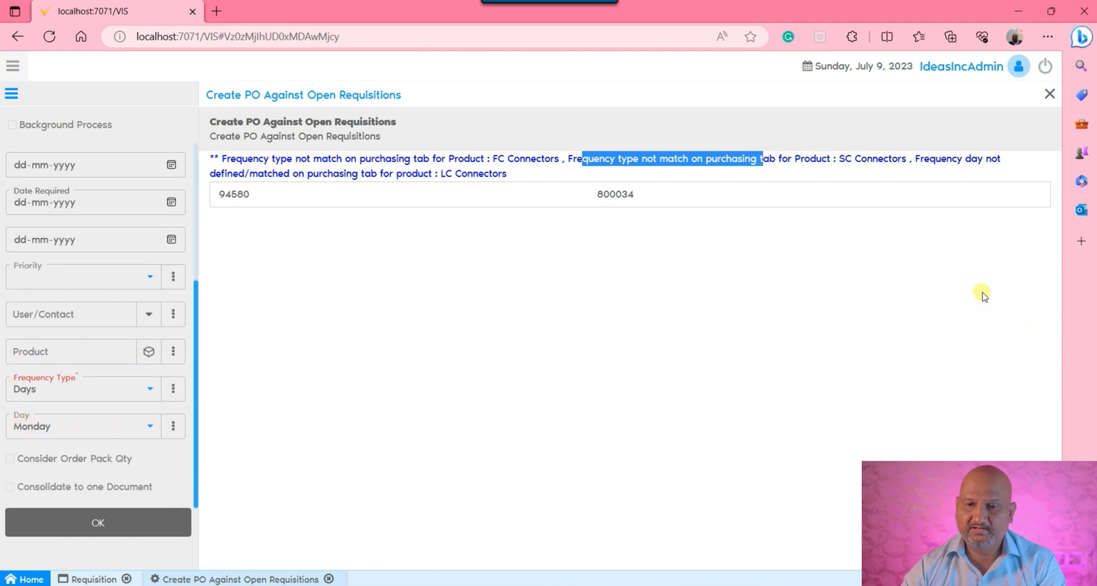
{"action": "left_click", "coordinate": [646, 161]}
{"action": "left_click_drag", "start_coordinate": [900, 160], "coordinate": [828, 162]}
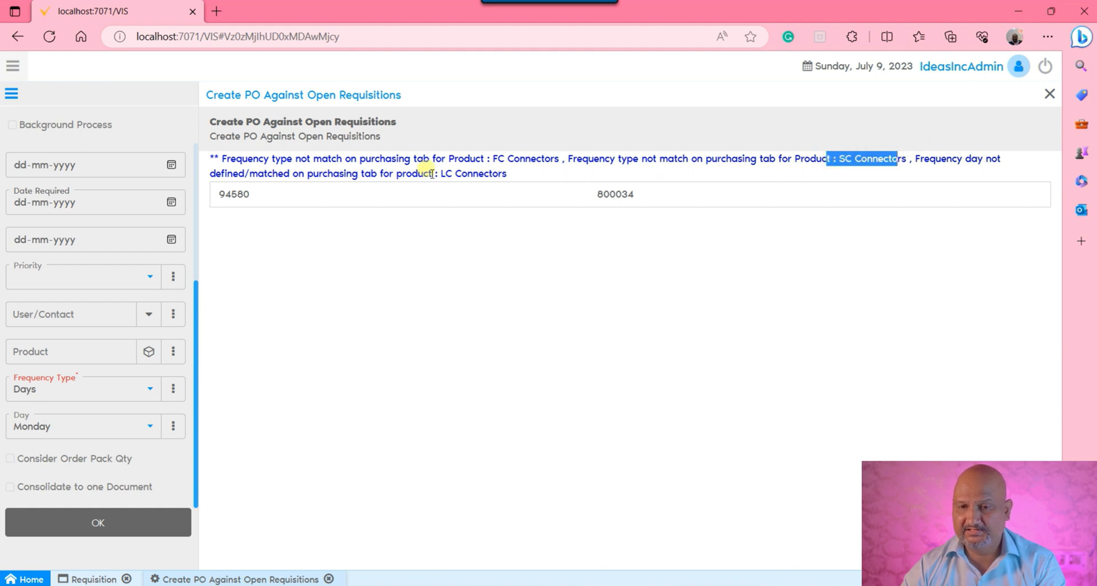
{"action": "left_click", "coordinate": [843, 159]}
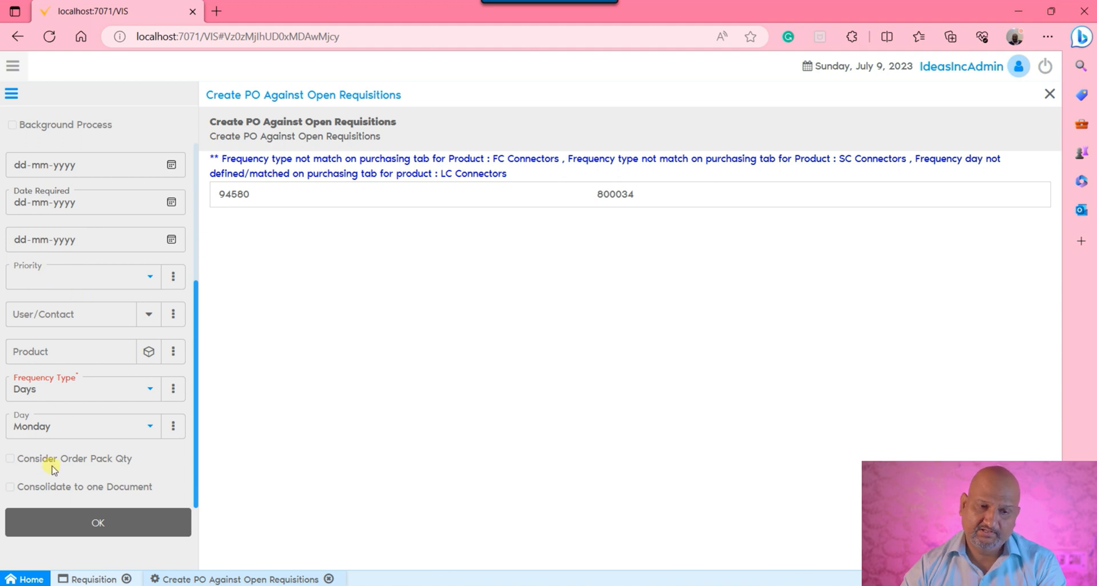
{"action": "left_click_drag", "start_coordinate": [590, 195], "coordinate": [685, 198]}
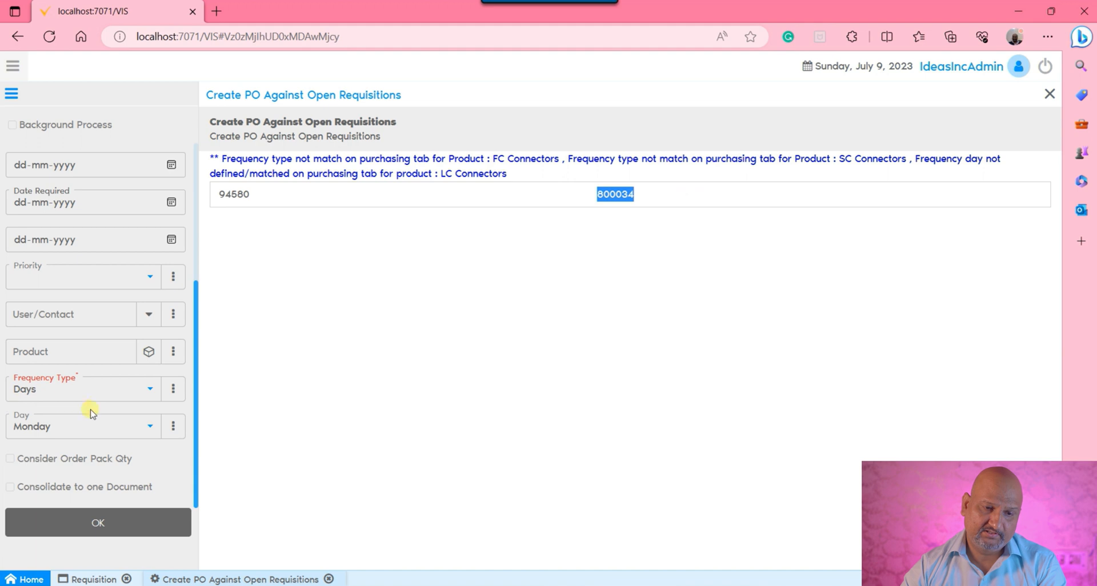
Step: Set the Frequency Type to Month Day and run the PO creation process again
{"action": "left_click", "coordinate": [103, 393]}
{"action": "left_click", "coordinate": [47, 429]}
{"action": "left_click", "coordinate": [389, 428]}
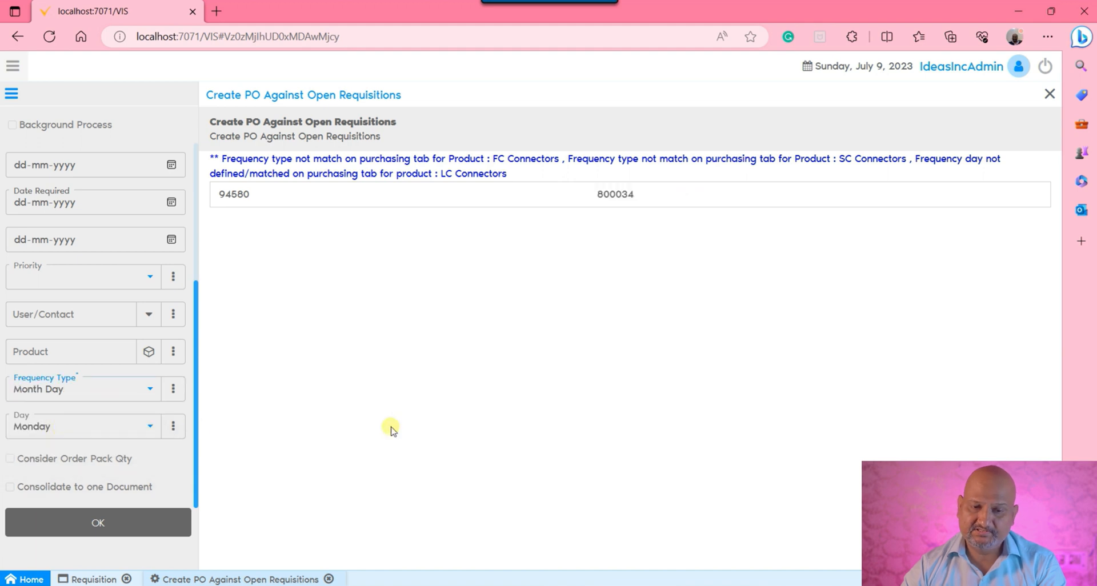
{"action": "left_click", "coordinate": [136, 520]}
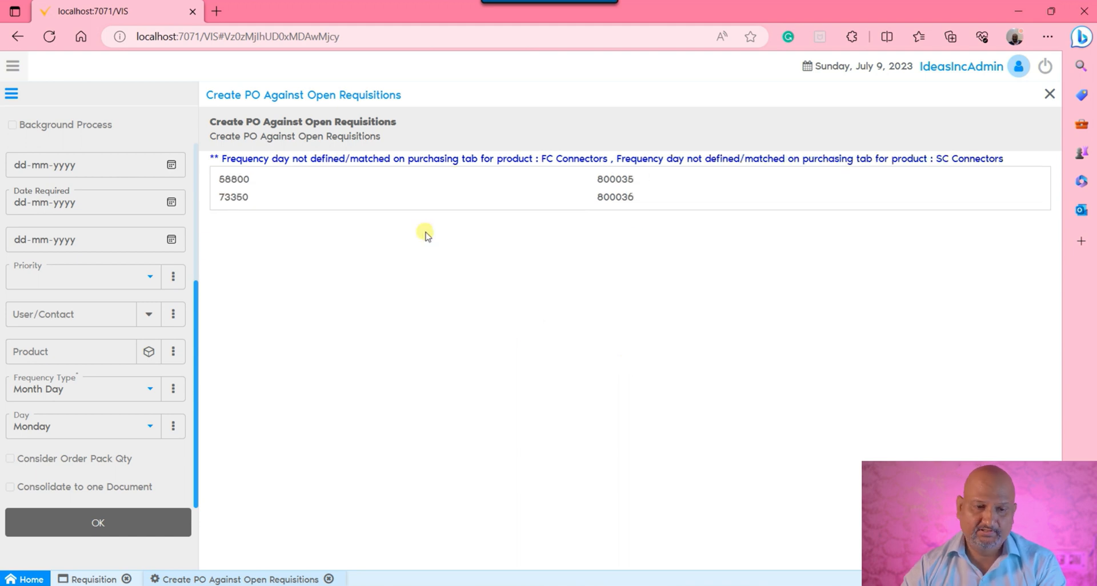
Step: Set the Frequency Type to Week Days and rerun the PO creation process for the same requisition
{"action": "left_click", "coordinate": [75, 390]}
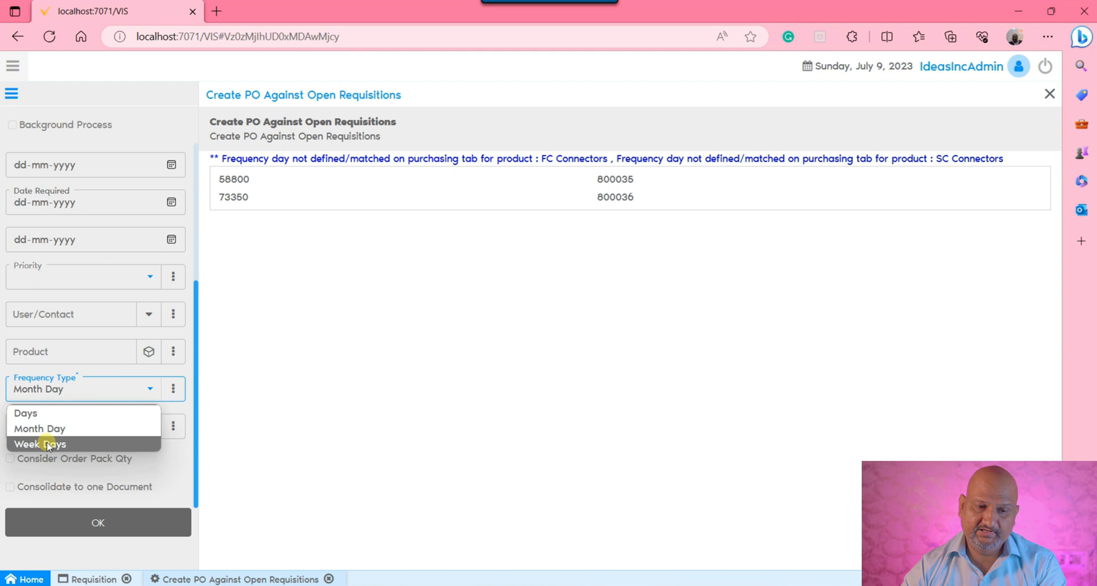
{"action": "left_click", "coordinate": [57, 445]}
{"action": "left_click", "coordinate": [91, 525]}
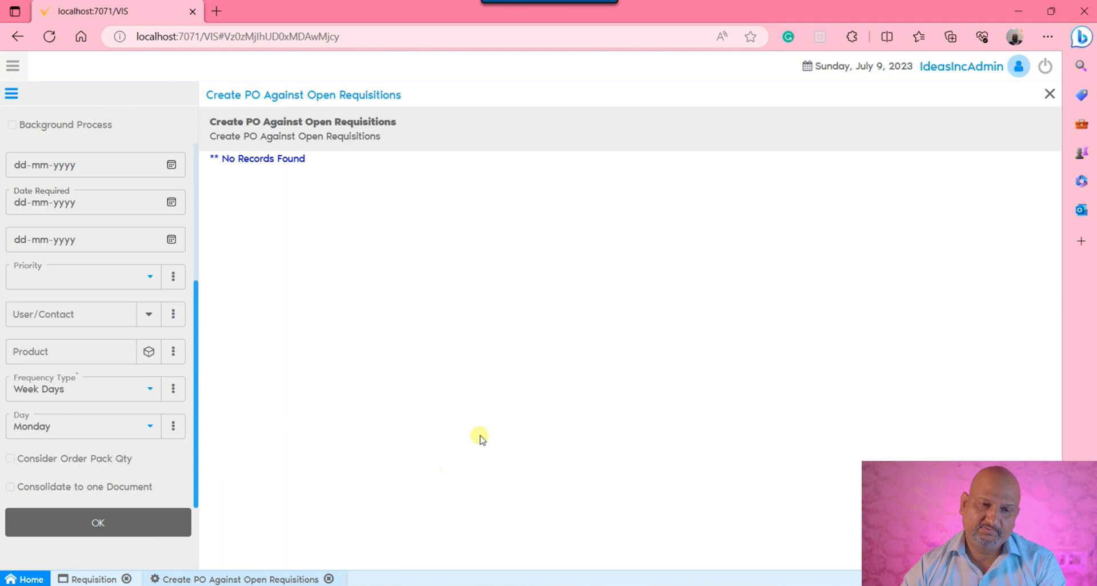
Step: Search the main menu for "se order" and open the Purchase Order window
{"action": "left_click", "coordinate": [14, 69]}
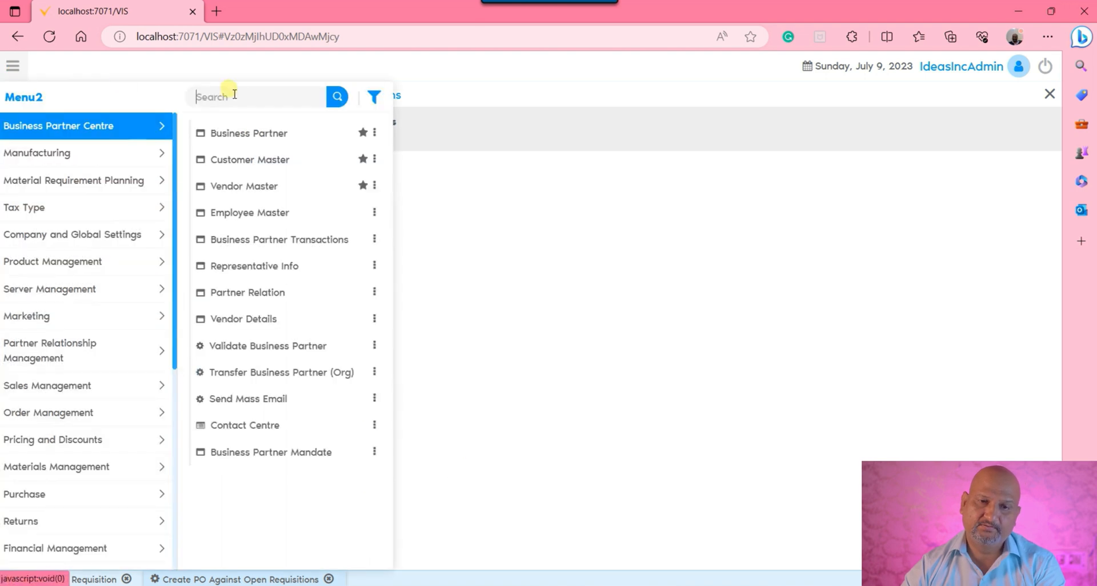
{"action": "type", "text": "ser order"}
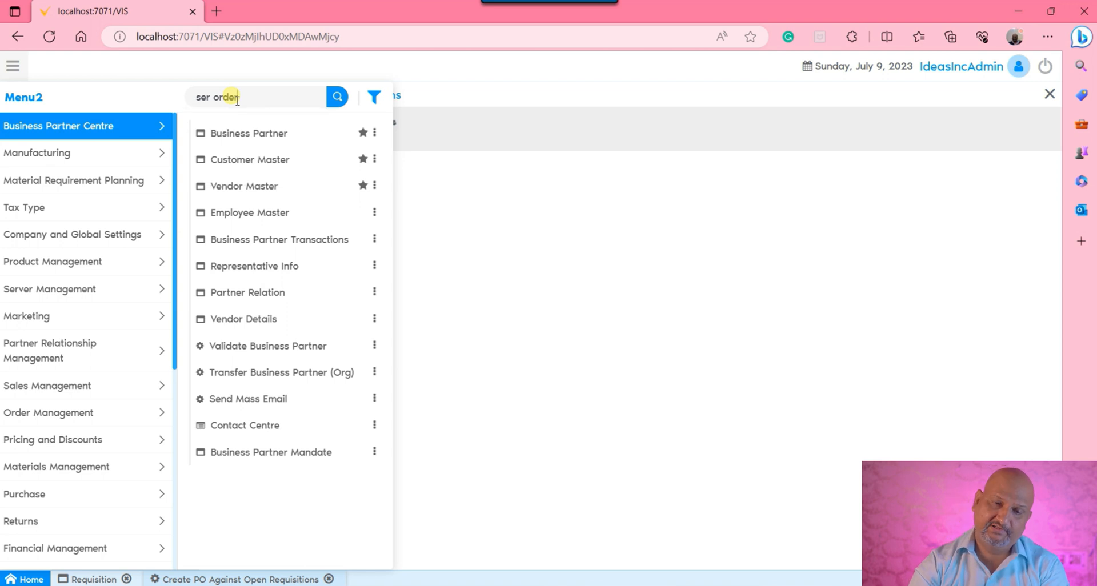
{"action": "key", "text": "BackSpace"}
{"action": "key", "text": "BackSpace"}
{"action": "key", "text": "BackSpace"}
{"action": "key", "text": "BackSpace"}
{"action": "key", "text": "BackSpace"}
{"action": "key", "text": "BackSpace"}
{"action": "key", "text": "BackSpace"}
{"action": "type", "text": "order"}
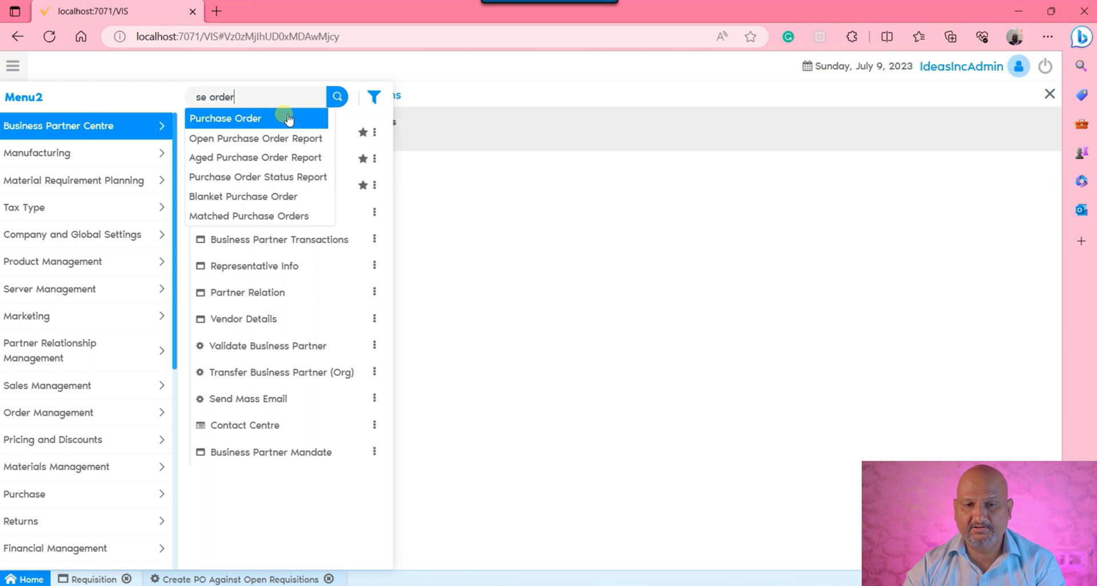
{"action": "left_click", "coordinate": [282, 116]}
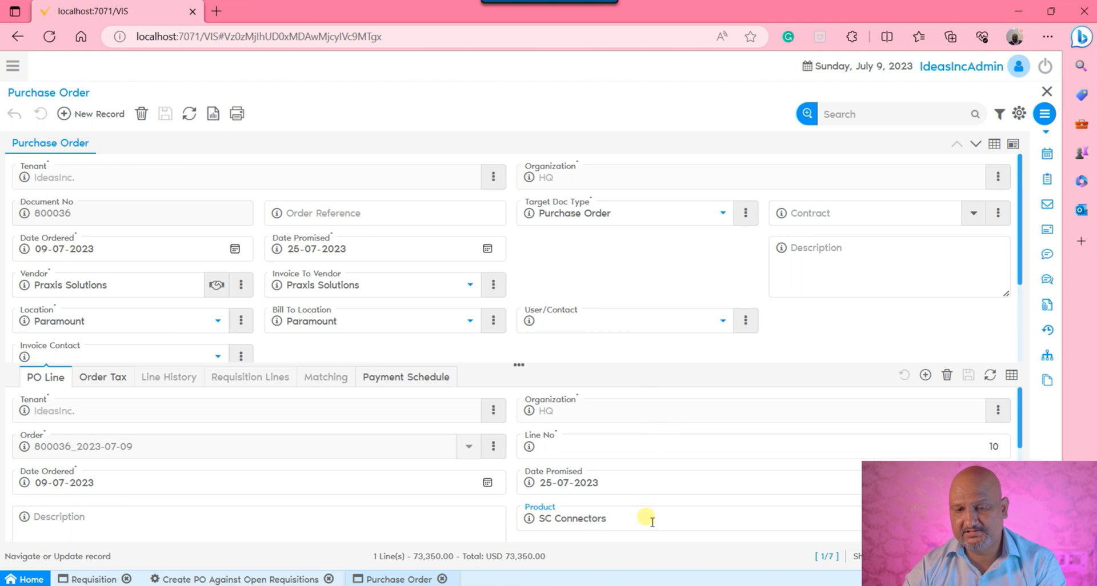
Step: Check the ordered quantity in the Quantities section of the SC Connectors purchase order line
{"action": "scroll", "coordinate": [656, 444], "scroll_direction": "down", "scroll_amount": 5}
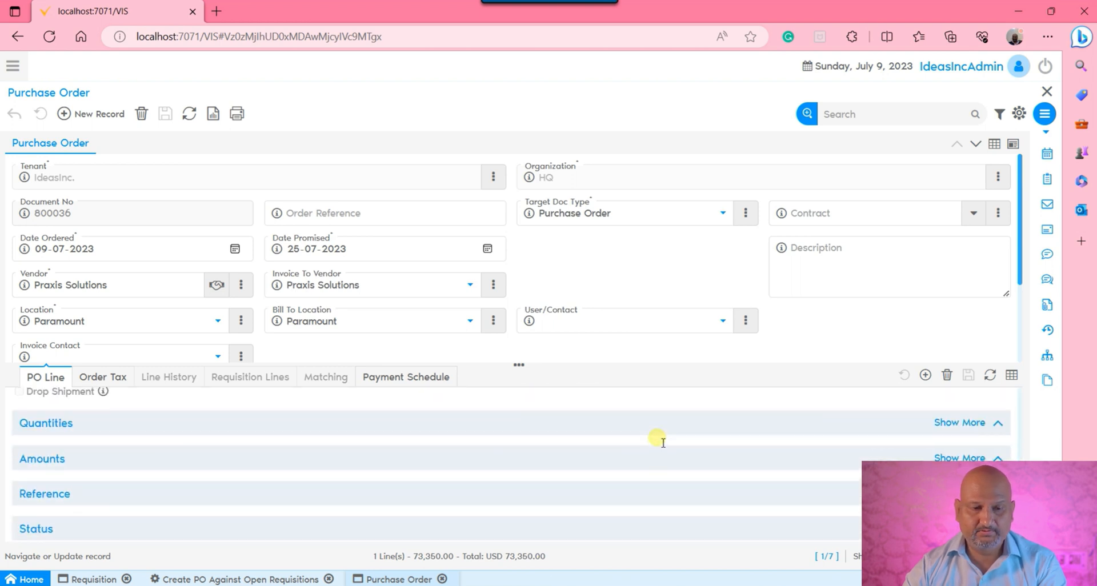
{"action": "left_click", "coordinate": [555, 421]}
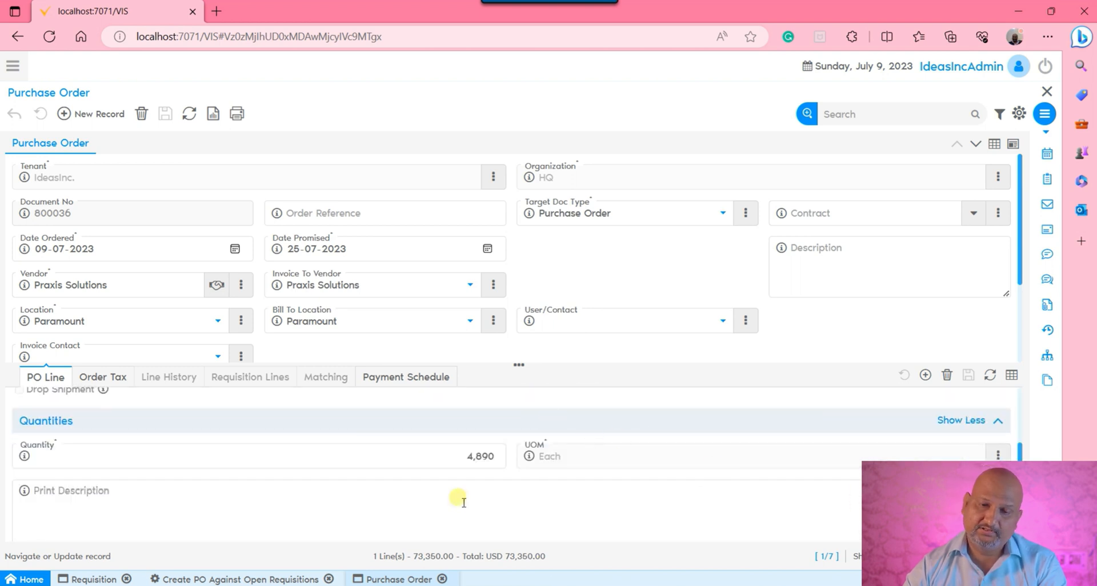
{"action": "left_click", "coordinate": [443, 462]}
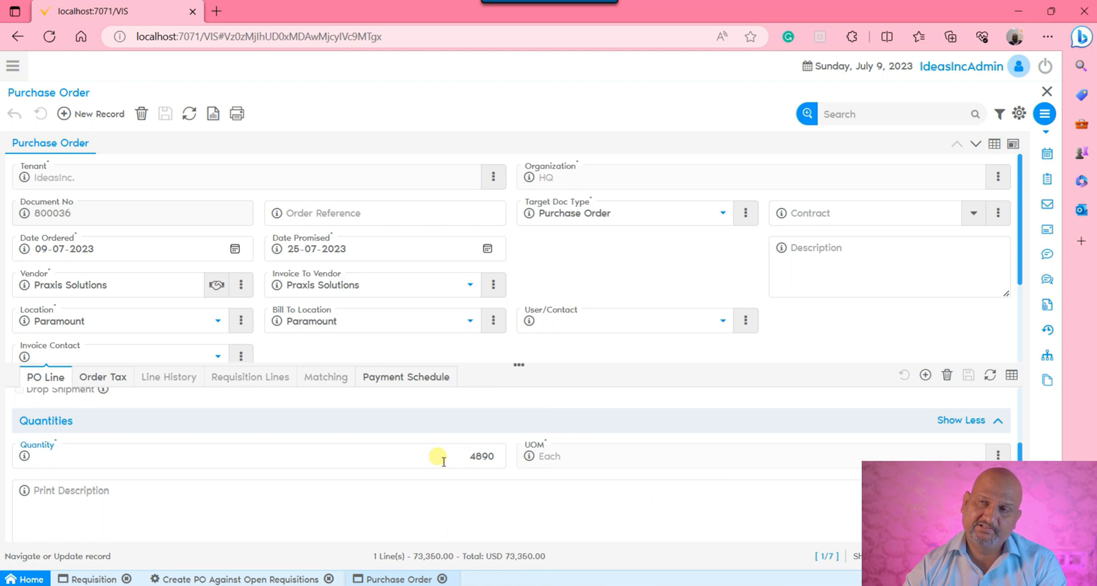
{"action": "left_click", "coordinate": [709, 520]}
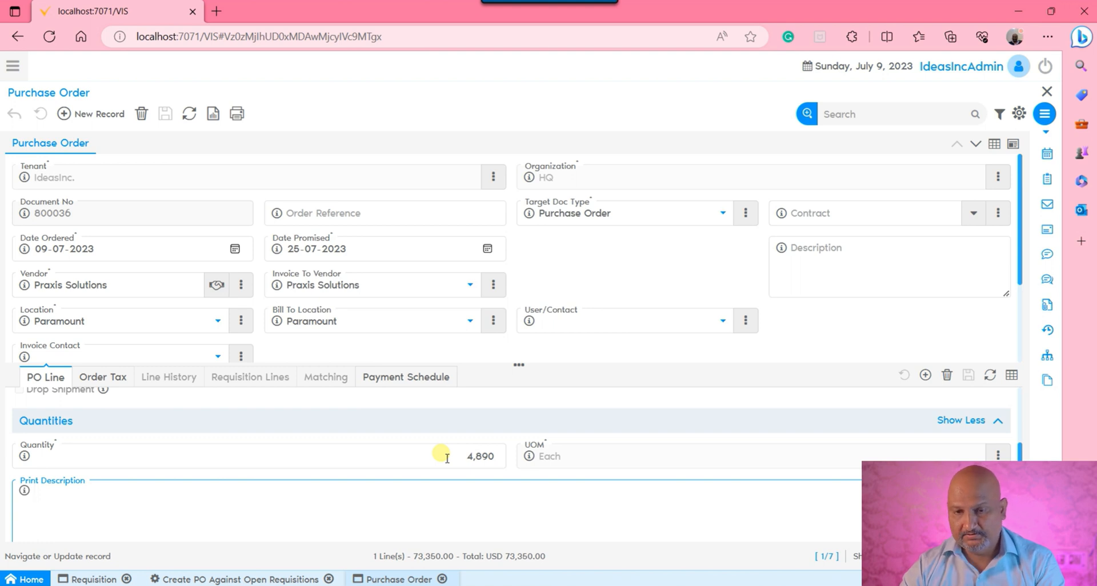
Step: Move to the next purchase order record and check its vendor and line product
{"action": "left_click", "coordinate": [975, 143]}
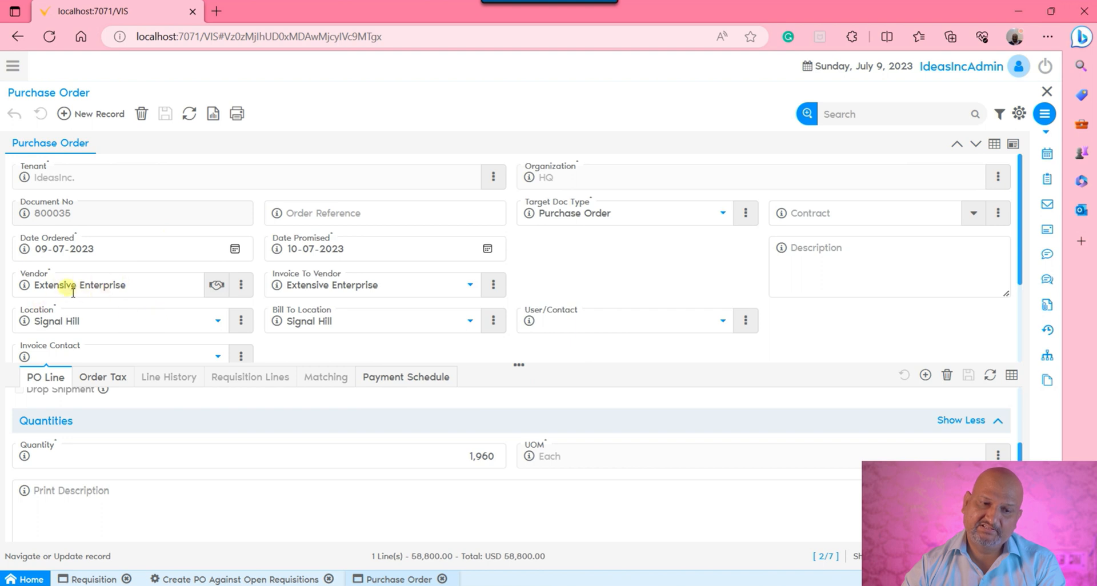
{"action": "scroll", "coordinate": [575, 480], "scroll_direction": "up", "scroll_amount": 5}
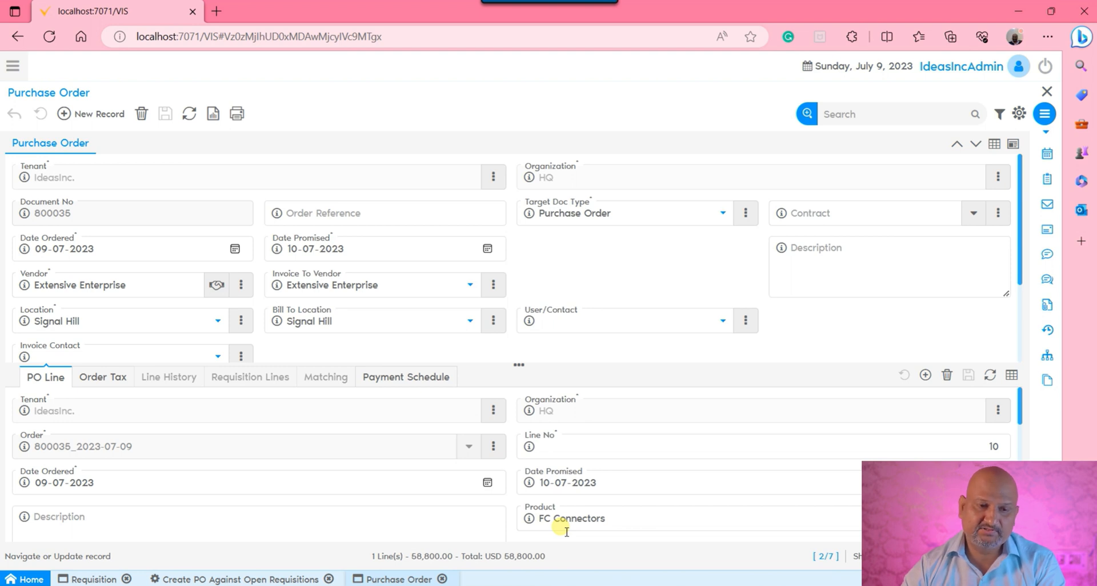
{"action": "triple_click", "coordinate": [117, 284]}
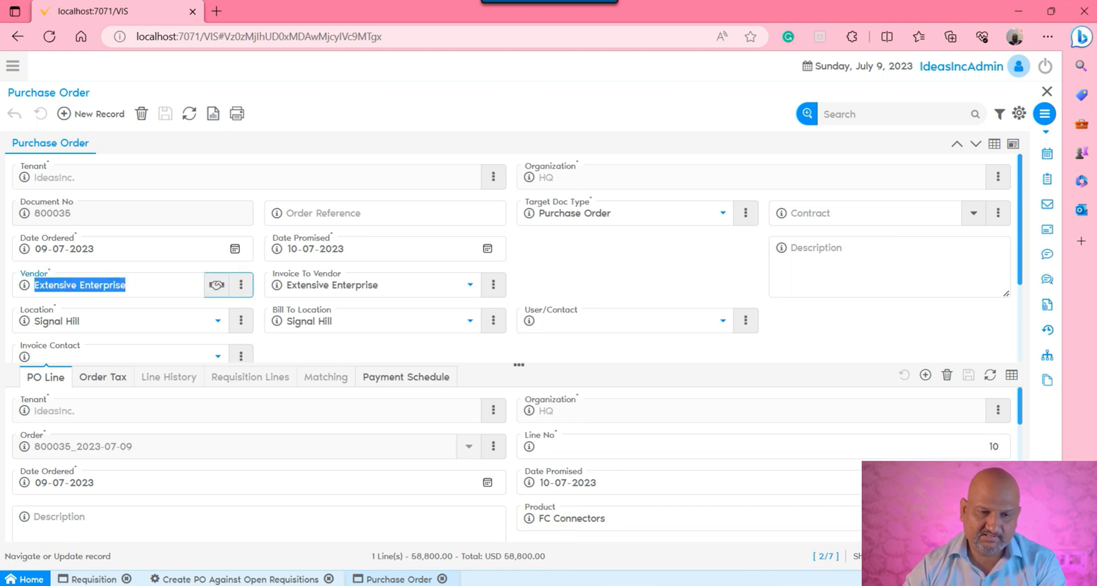
Step: Return to the Praxis Solutions purchase order, open the SC Connectors product record from its line, and examine the product's purchasing details
{"action": "left_click", "coordinate": [956, 146]}
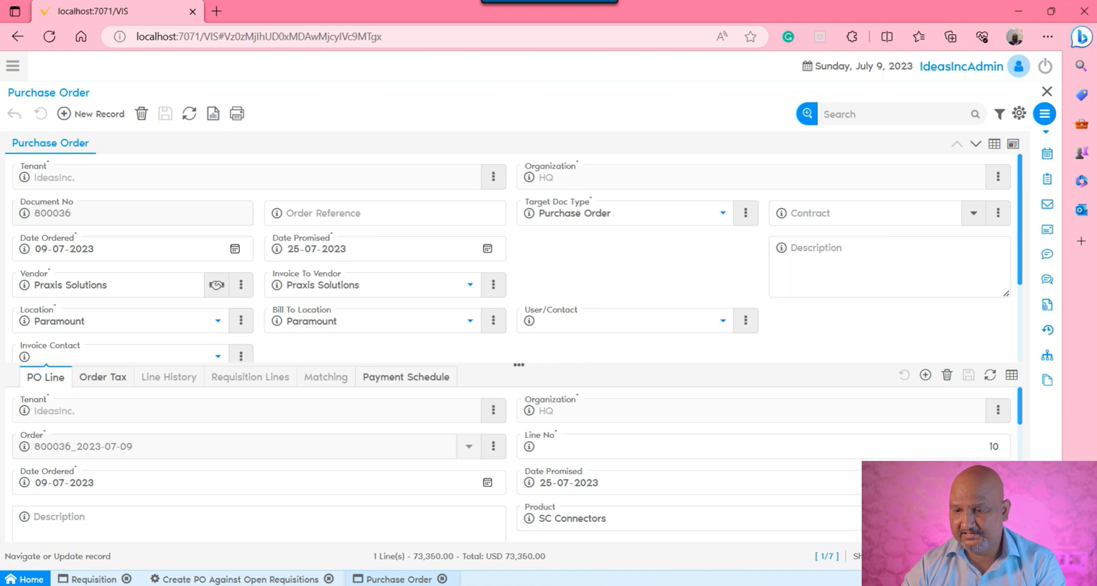
{"action": "left_click", "coordinate": [999, 518]}
{"action": "left_click", "coordinate": [1001, 410]}
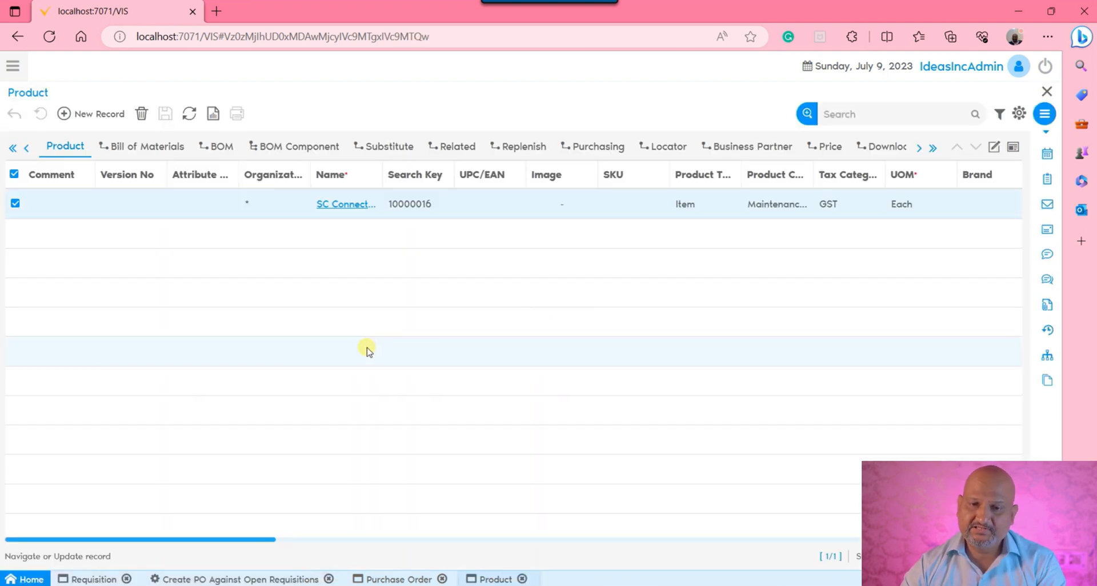
{"action": "left_click", "coordinate": [575, 150]}
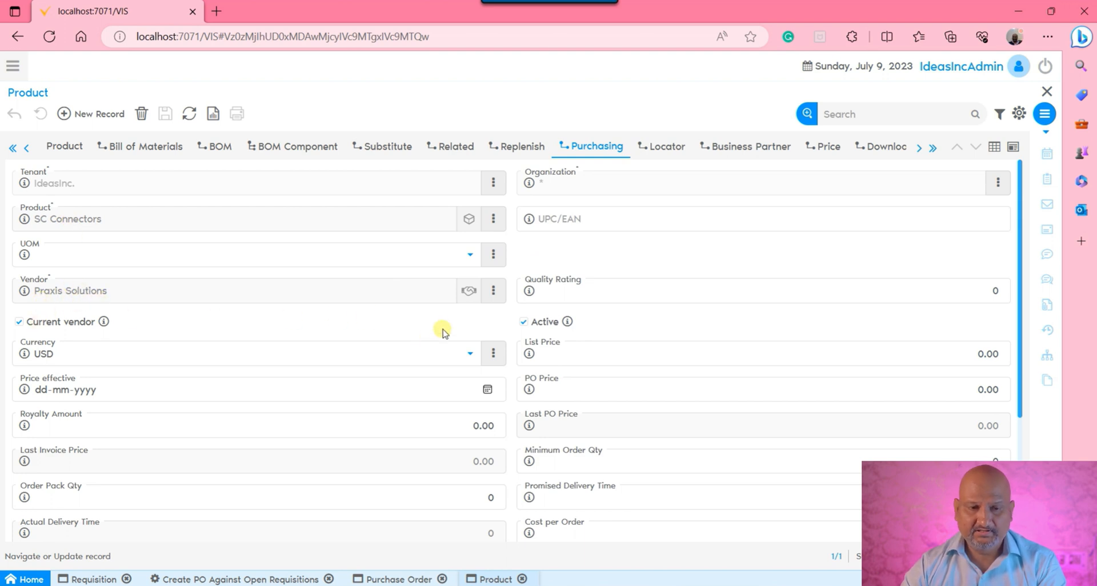
{"action": "scroll", "coordinate": [443, 329], "scroll_direction": "down", "scroll_amount": 1}
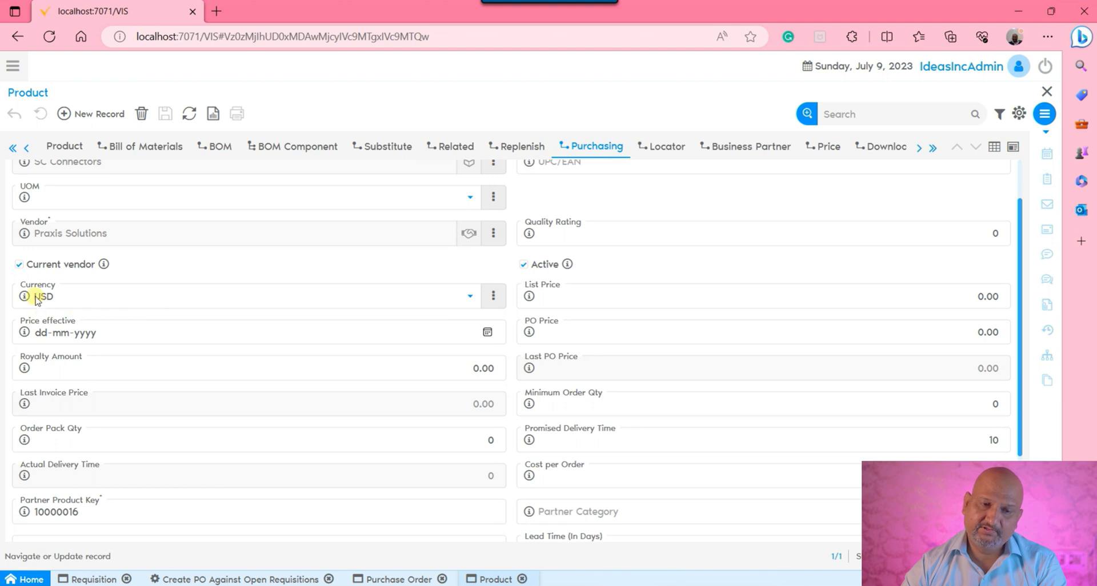
{"action": "scroll", "coordinate": [320, 320], "scroll_direction": "up", "scroll_amount": 1}
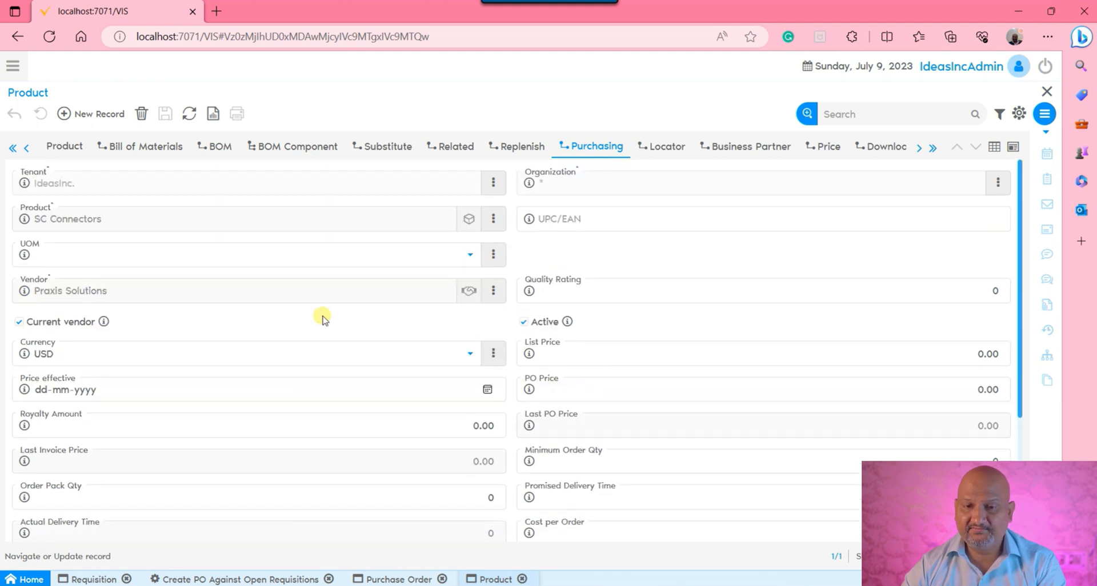
Step: Check the UOM options and the order frequency settings in the purchasing details of SC Connectors
{"action": "left_click", "coordinate": [419, 256]}
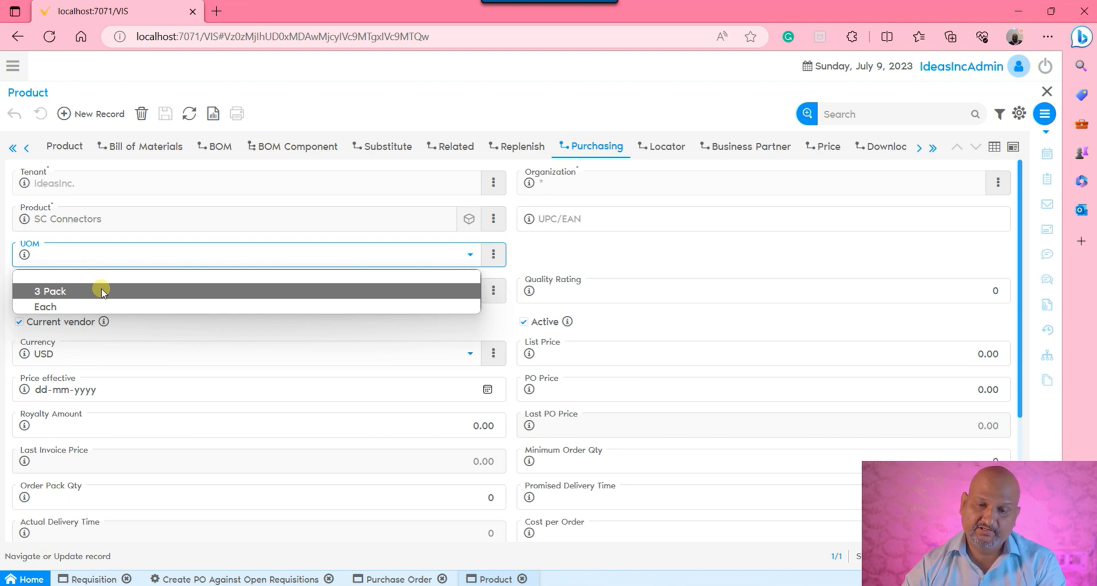
{"action": "left_click", "coordinate": [636, 252]}
{"action": "scroll", "coordinate": [640, 257], "scroll_direction": "down", "scroll_amount": 3}
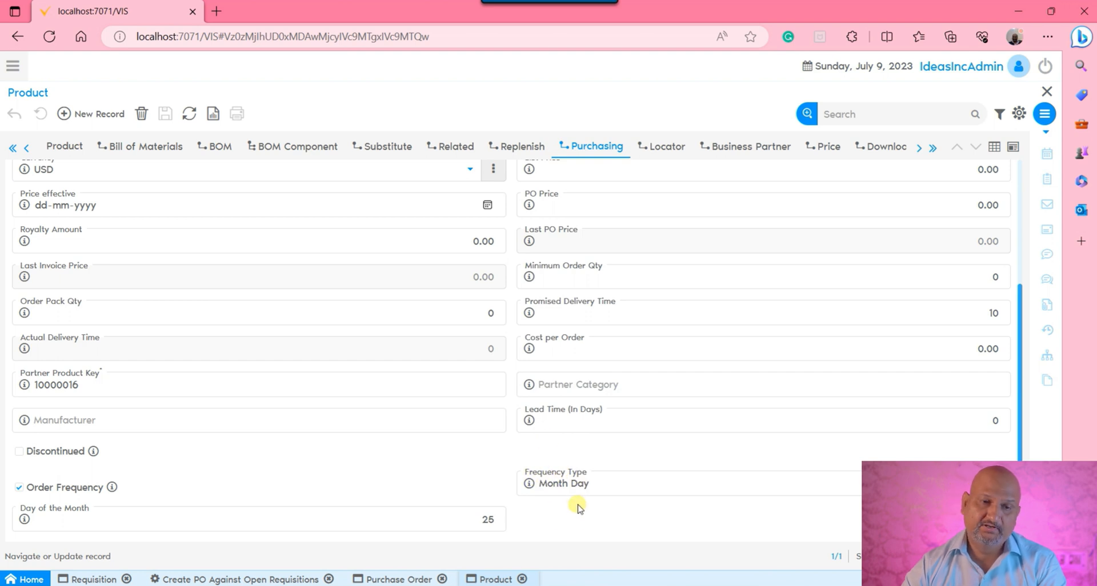
{"action": "scroll", "coordinate": [578, 508], "scroll_direction": "up", "scroll_amount": 3}
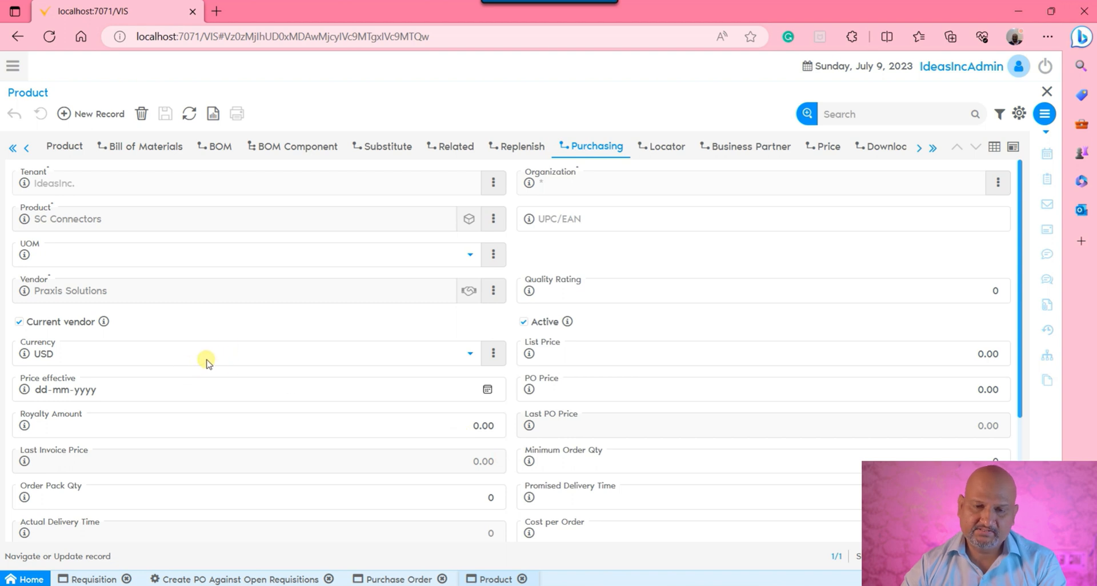
Step: Return to the purchase orders, move to the next order, and open the purchasing details of its line product, FC Connectors
{"action": "left_click", "coordinate": [357, 579]}
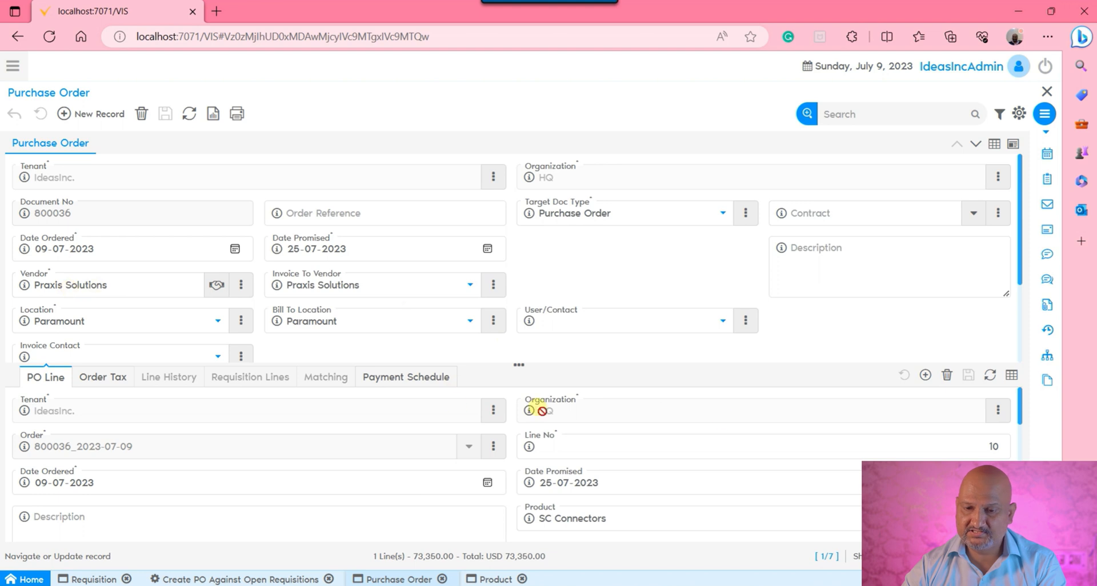
{"action": "left_click", "coordinate": [976, 145]}
{"action": "left_click", "coordinate": [999, 519]}
{"action": "left_click", "coordinate": [1014, 409]}
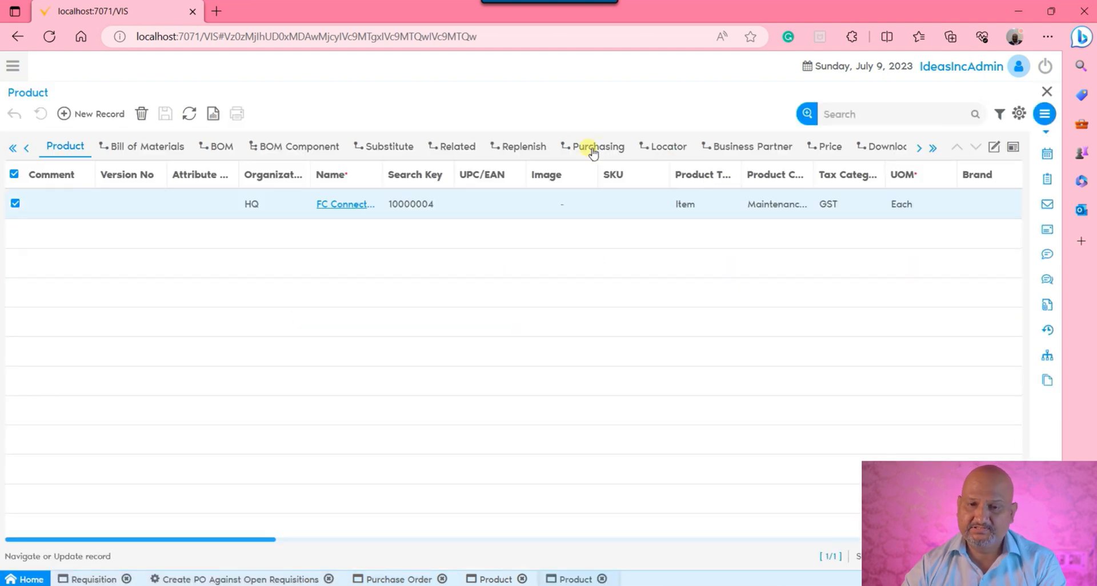
{"action": "left_click", "coordinate": [594, 149]}
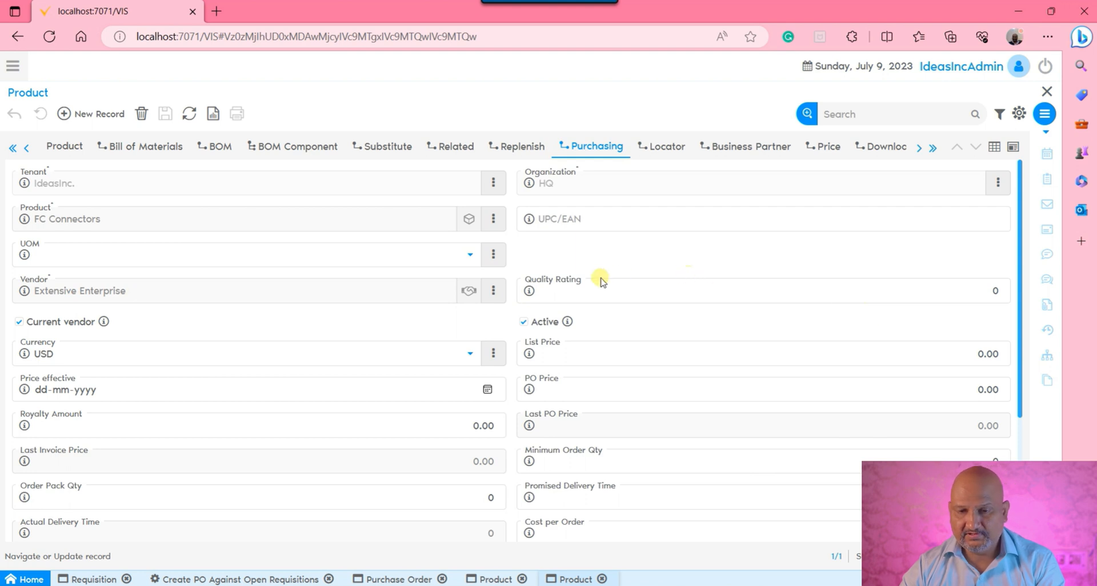
Step: Open the Extensive Enterprise vendor record from the product's purchasing details and review its general settings and terms
{"action": "left_click", "coordinate": [495, 293]}
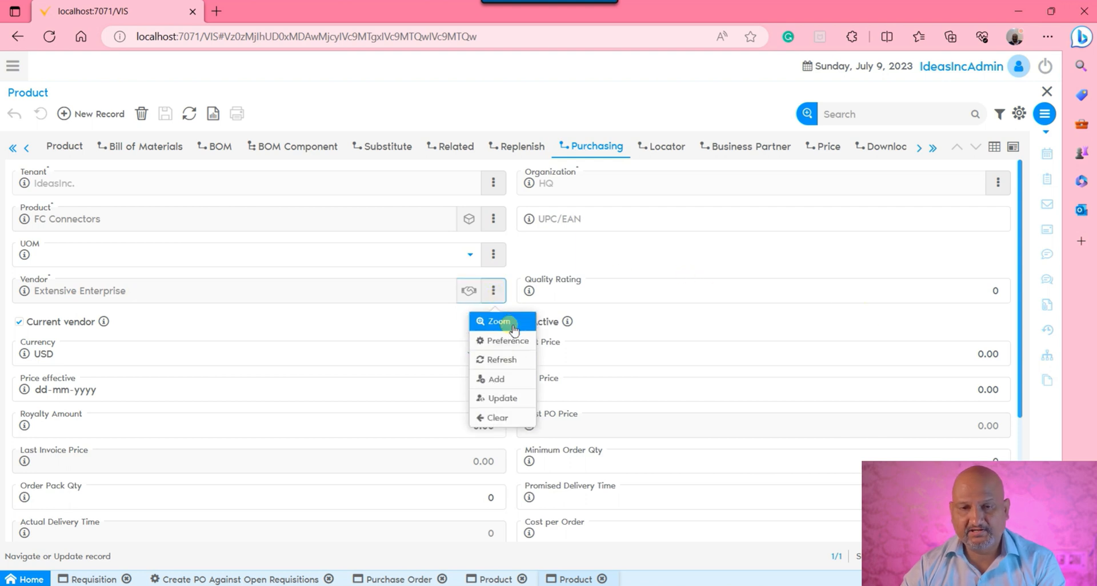
{"action": "left_click", "coordinate": [506, 316]}
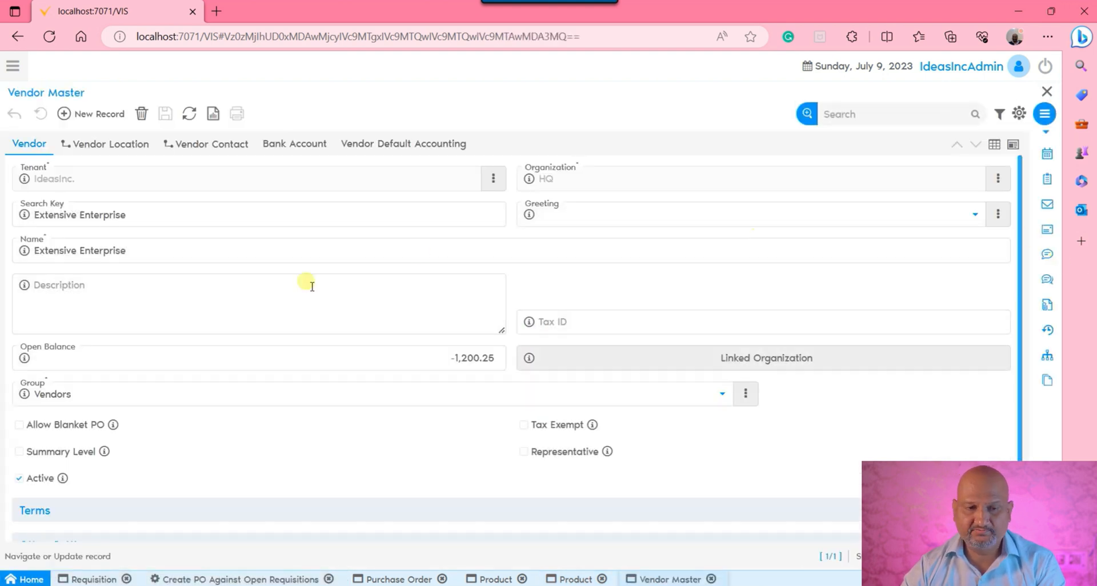
{"action": "scroll", "coordinate": [366, 314], "scroll_direction": "down", "scroll_amount": 1}
{"action": "left_click", "coordinate": [437, 494]}
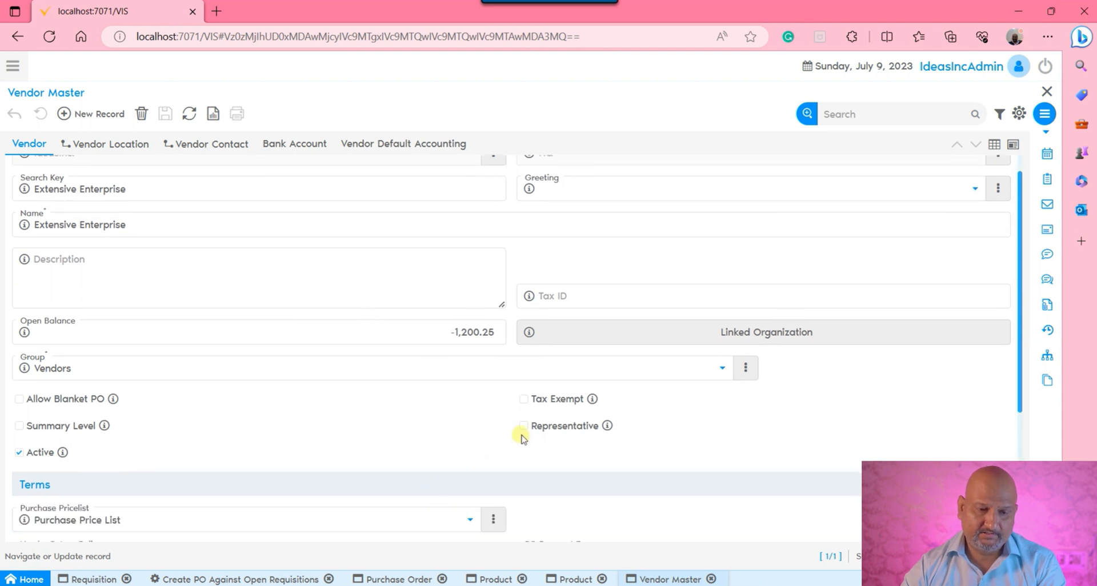
{"action": "scroll", "coordinate": [503, 433], "scroll_direction": "down", "scroll_amount": 3}
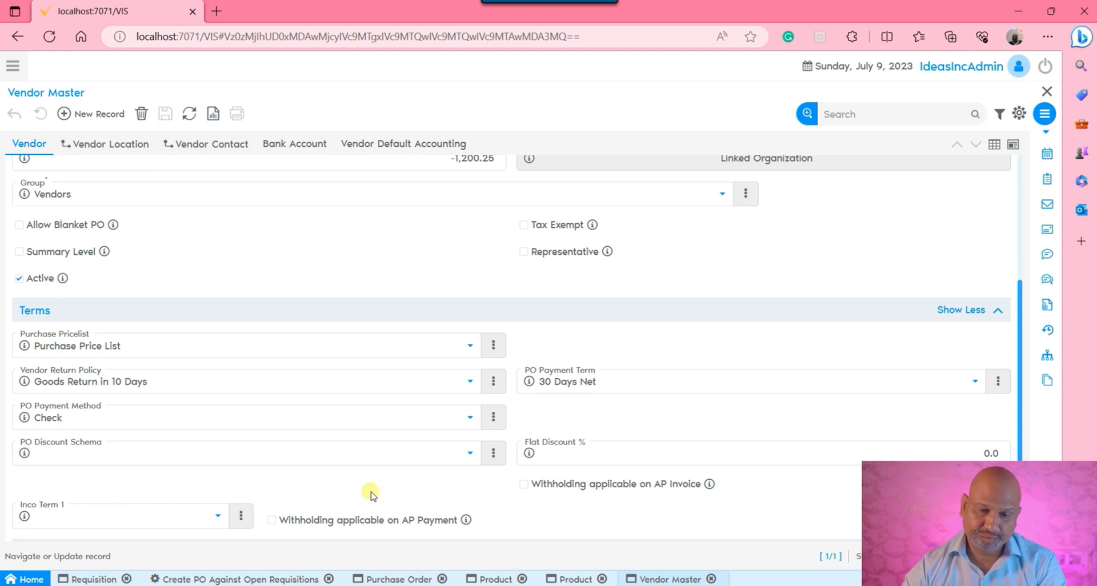
Step: Return to the Extensive Enterprise purchase order and view its FC Connectors line with the related requisition lines
{"action": "left_click", "coordinate": [407, 579]}
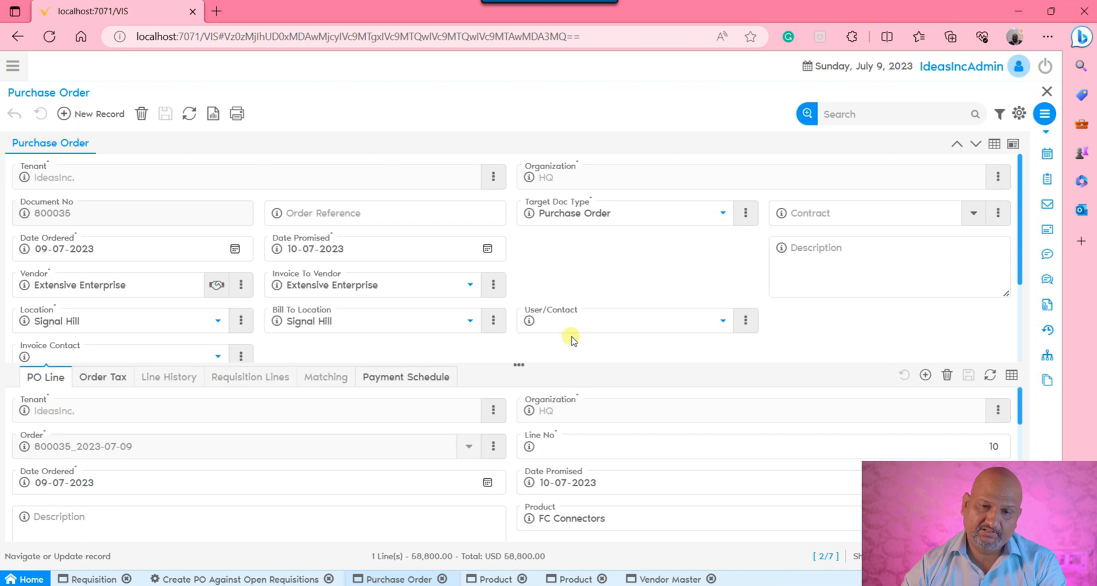
{"action": "left_click", "coordinate": [46, 377]}
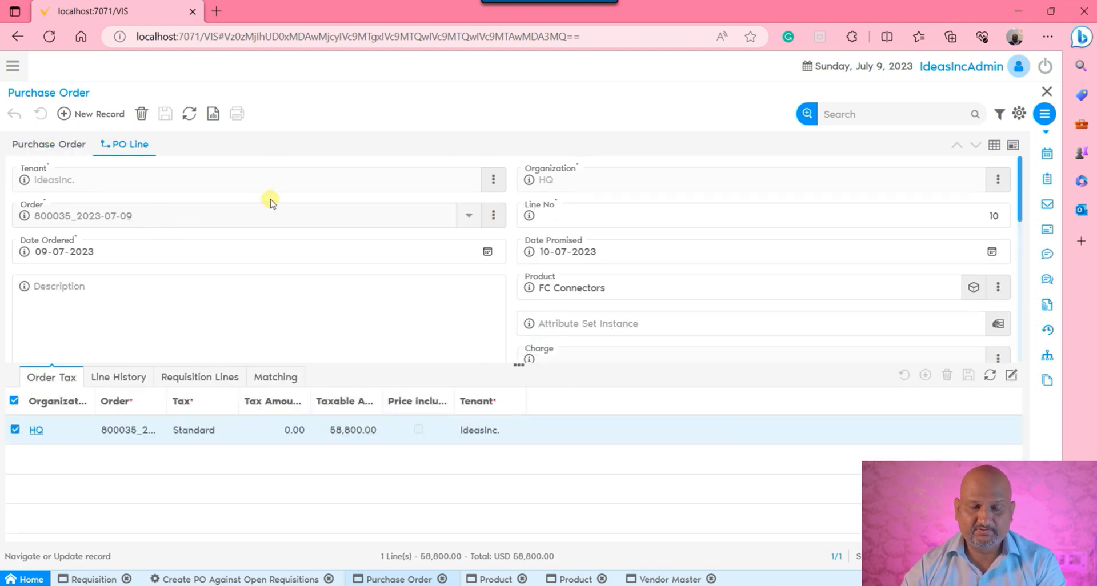
{"action": "left_click", "coordinate": [195, 375]}
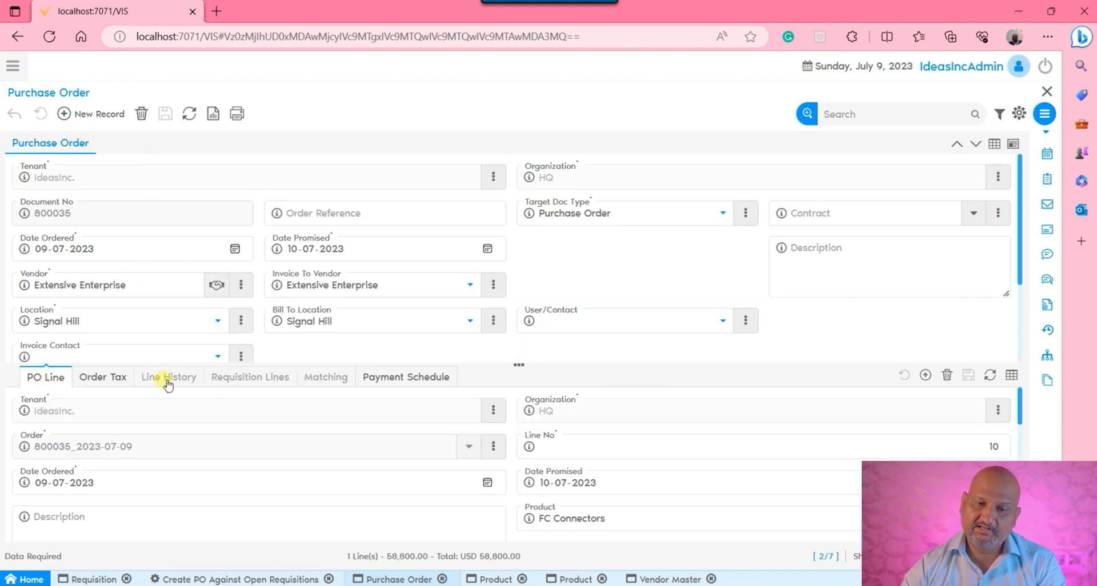
Step: Set the quantity of the FC Connectors purchase order line to 2,500 and save the line
{"action": "scroll", "coordinate": [531, 443], "scroll_direction": "down", "scroll_amount": 5}
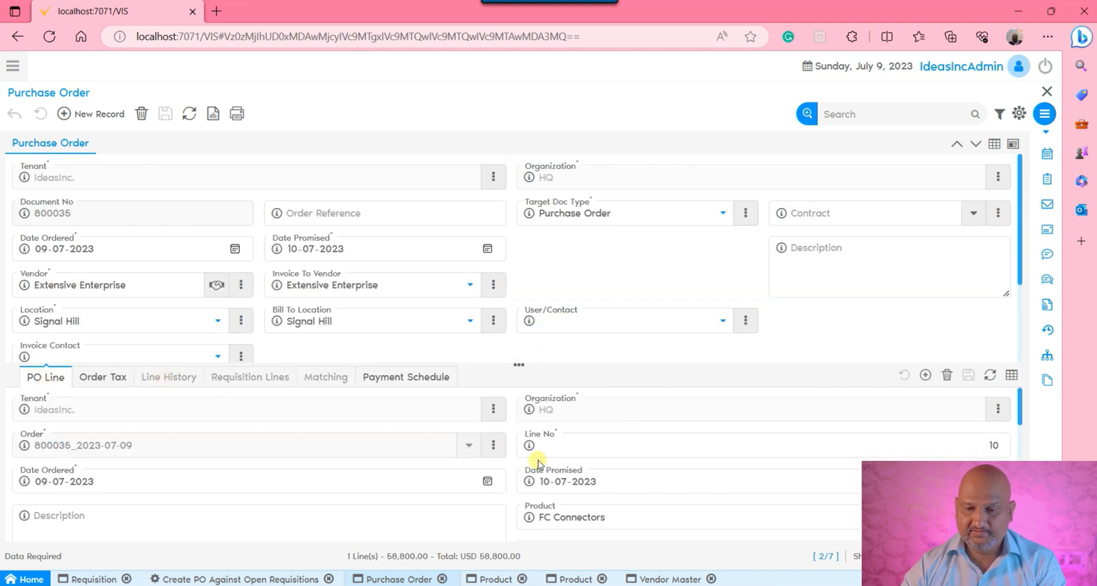
{"action": "double_click", "coordinate": [479, 480]}
{"action": "type", "text": "2500"}
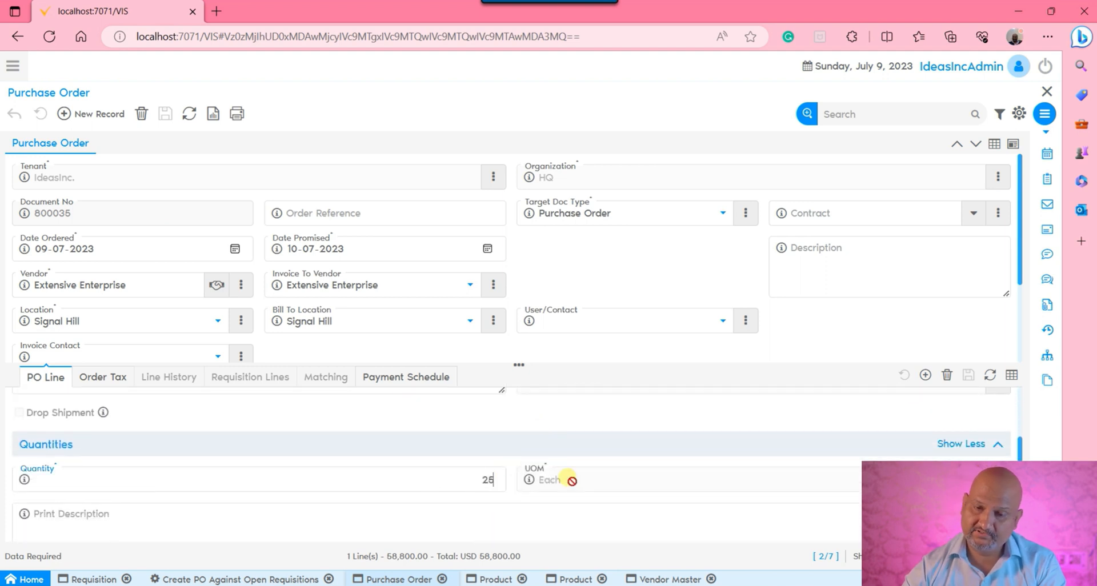
{"action": "left_click", "coordinate": [719, 411]}
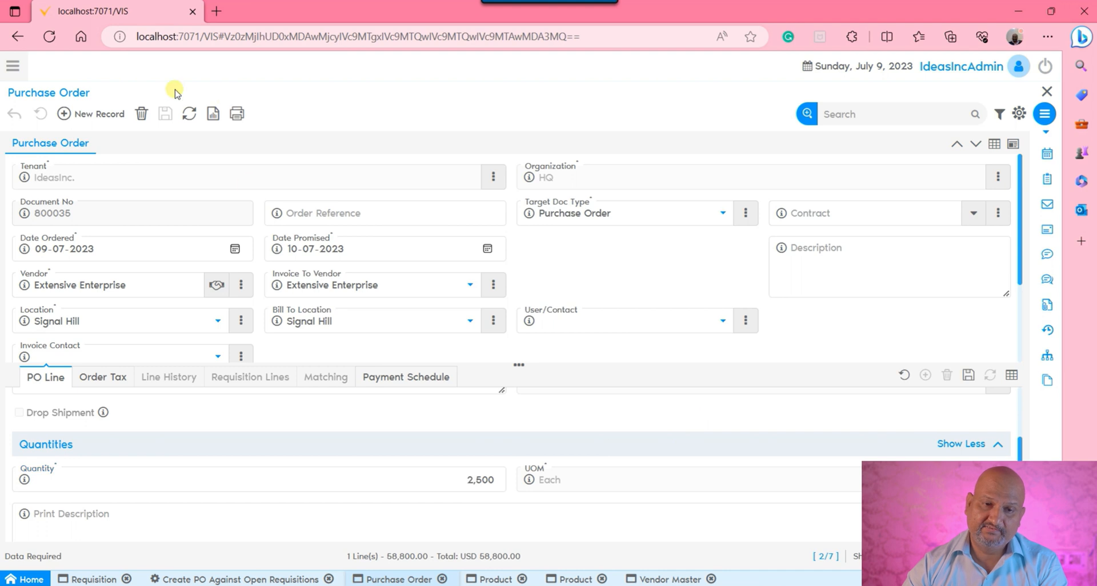
{"action": "left_click", "coordinate": [970, 375]}
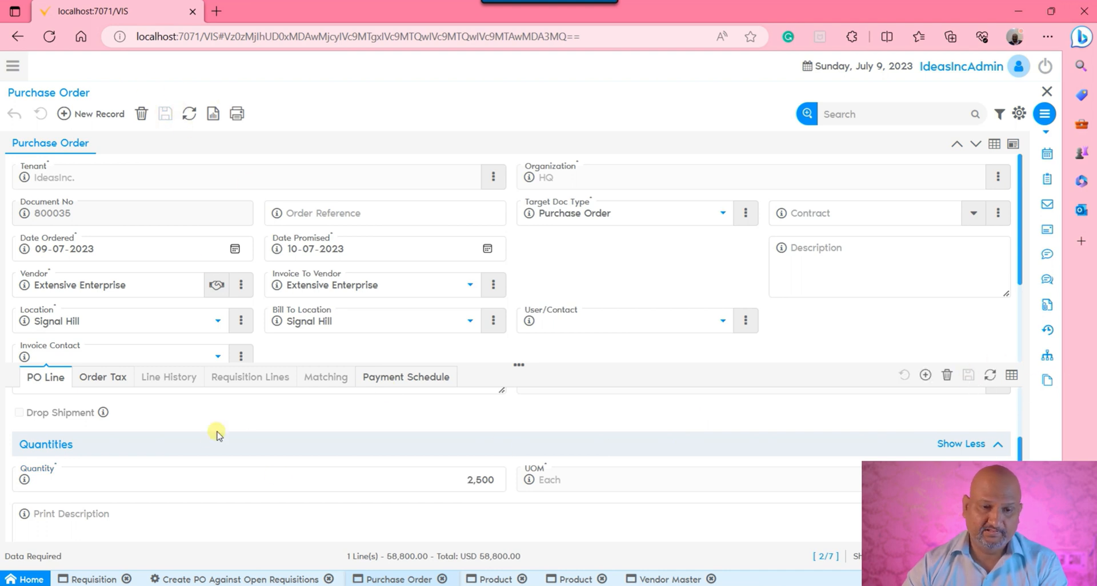
Step: Check the order tax of the Extensive Enterprise purchase order and open its PO line in full
{"action": "left_click", "coordinate": [102, 379]}
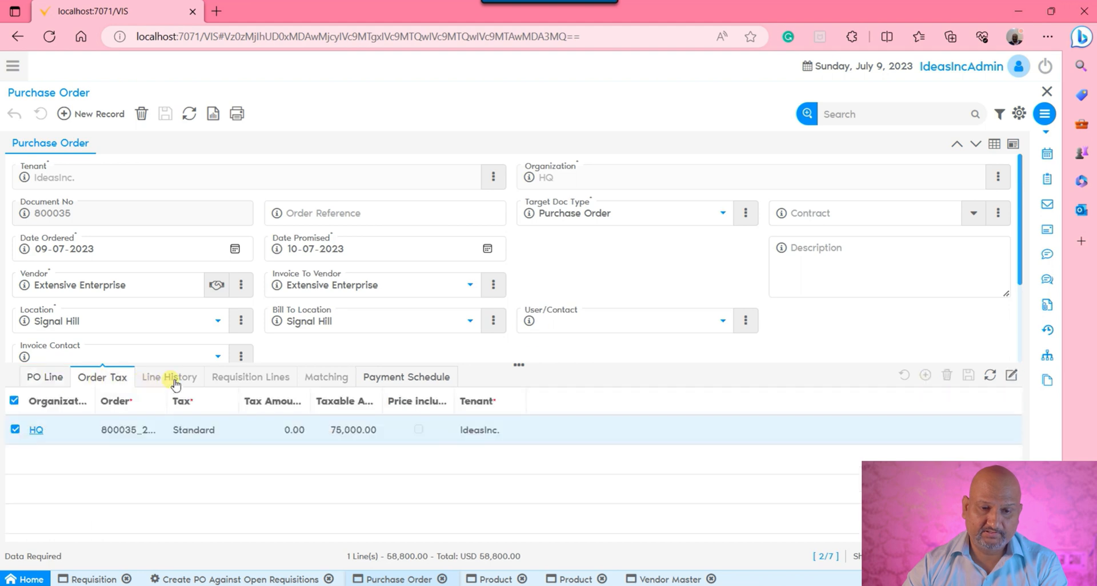
{"action": "left_click", "coordinate": [17, 378]}
{"action": "left_click", "coordinate": [37, 379]}
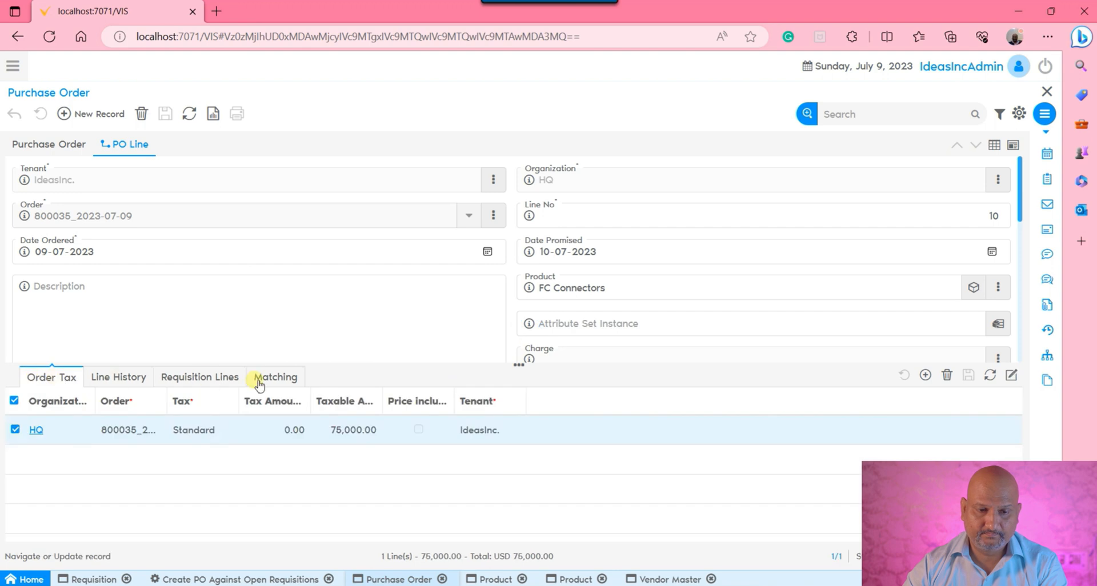
Step: Open the line history of the FC Connectors order line and examine its fields in single-record view
{"action": "left_click", "coordinate": [116, 378]}
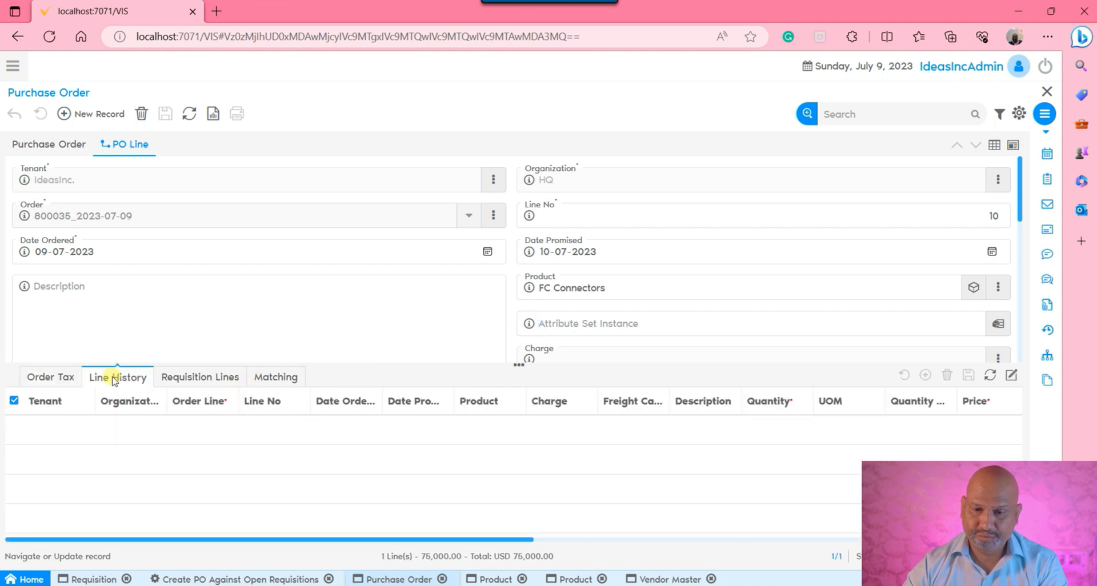
{"action": "left_click", "coordinate": [116, 378]}
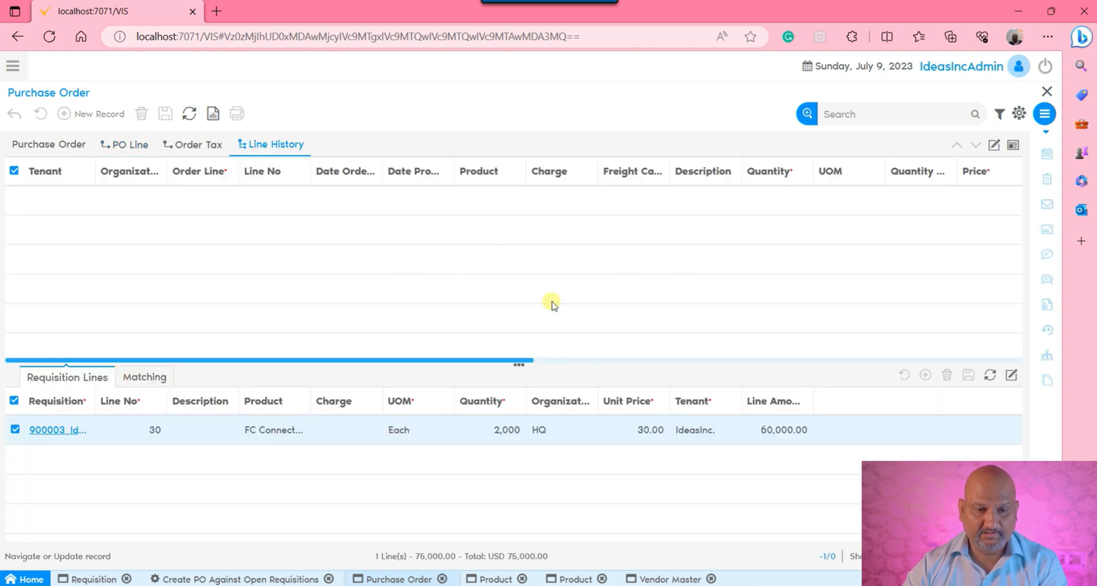
{"action": "left_click", "coordinate": [994, 145]}
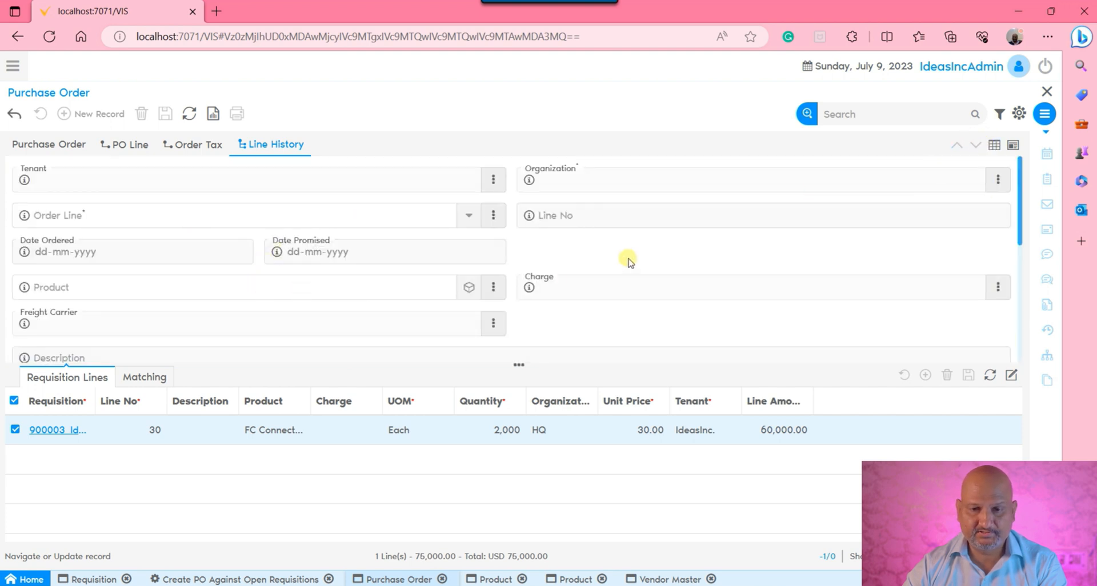
{"action": "scroll", "coordinate": [629, 257], "scroll_direction": "down", "scroll_amount": 4}
Step: Reopen the PO line, expand the Amounts section to review its quantities and prices, and return to the purchase order header
{"action": "left_click", "coordinate": [140, 145]}
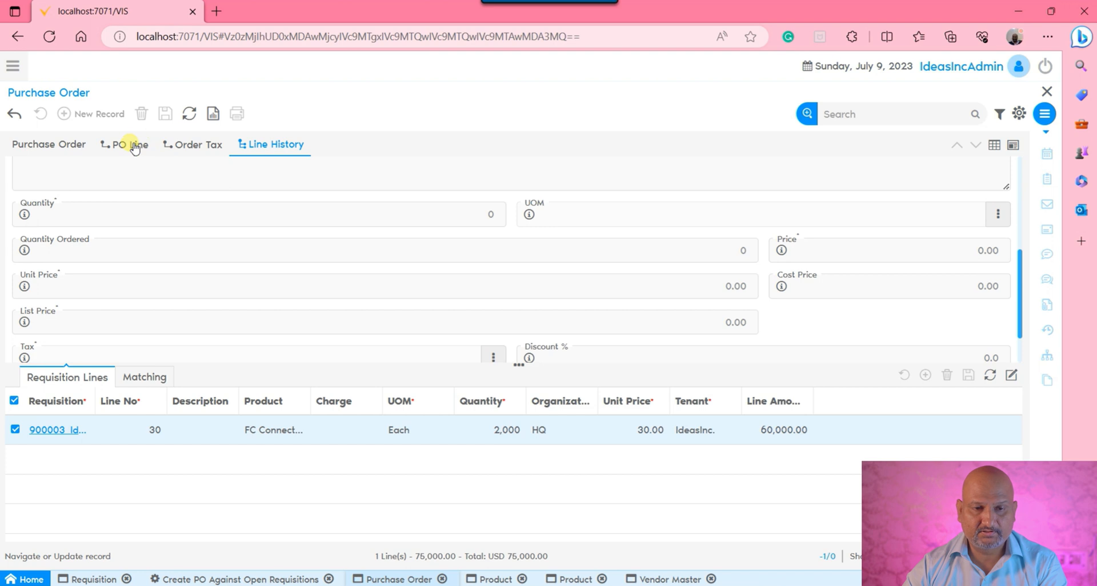
{"action": "scroll", "coordinate": [394, 282], "scroll_direction": "down", "scroll_amount": 5}
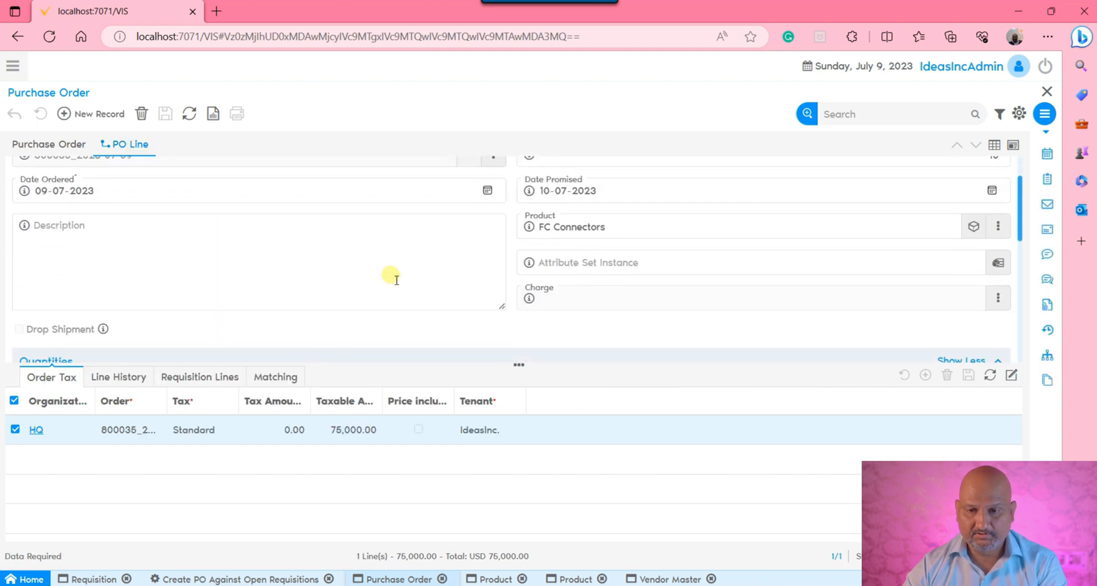
{"action": "scroll", "coordinate": [591, 277], "scroll_direction": "down", "scroll_amount": 2}
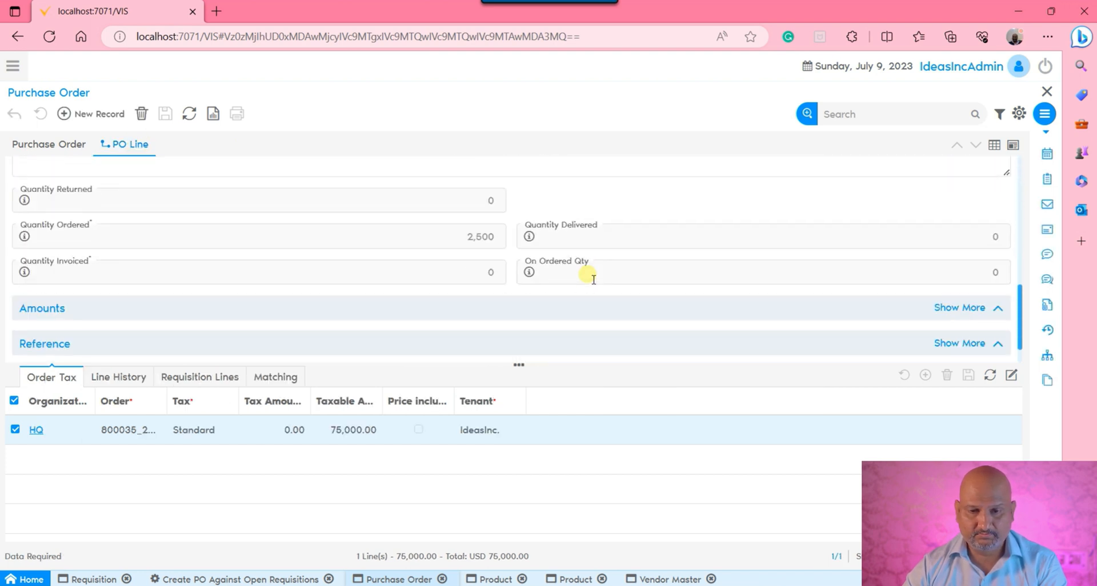
{"action": "left_click", "coordinate": [428, 309]}
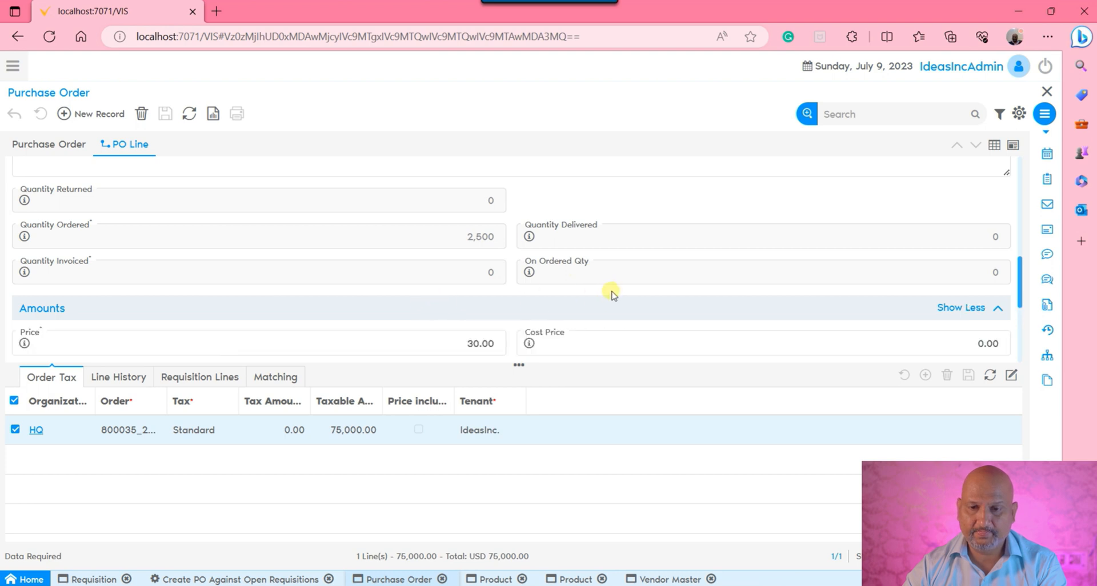
{"action": "scroll", "coordinate": [615, 291], "scroll_direction": "down", "scroll_amount": 2}
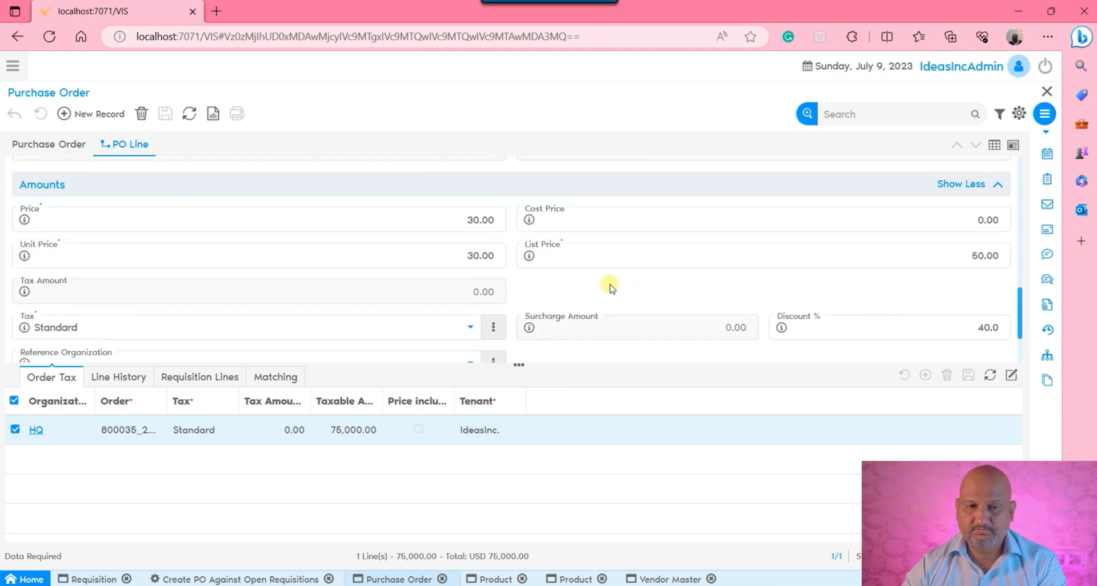
{"action": "scroll", "coordinate": [617, 292], "scroll_direction": "up", "scroll_amount": 3}
{"action": "scroll", "coordinate": [604, 291], "scroll_direction": "up", "scroll_amount": 3}
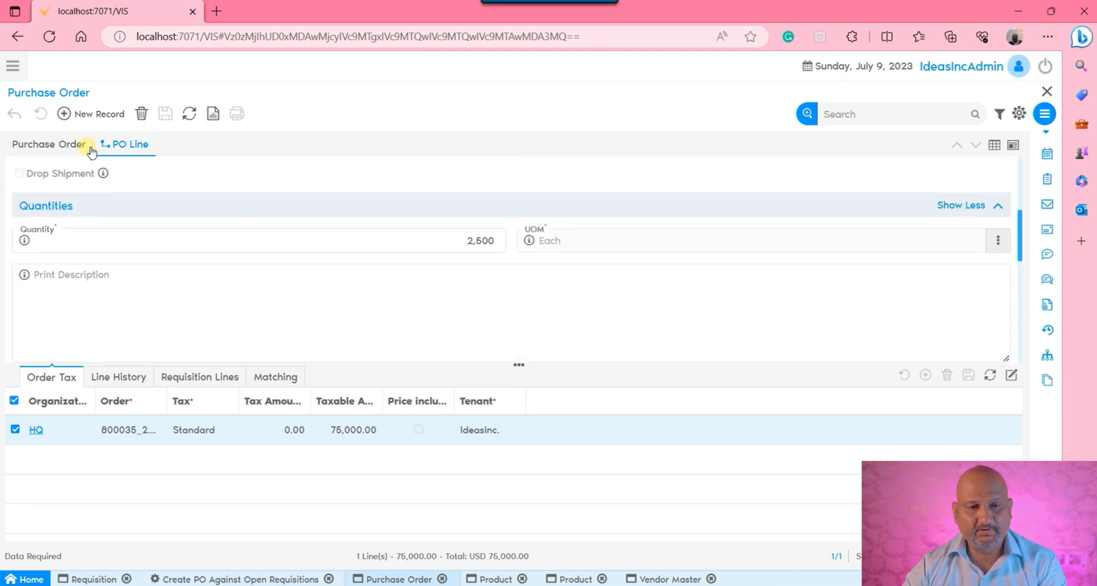
{"action": "left_click", "coordinate": [46, 144]}
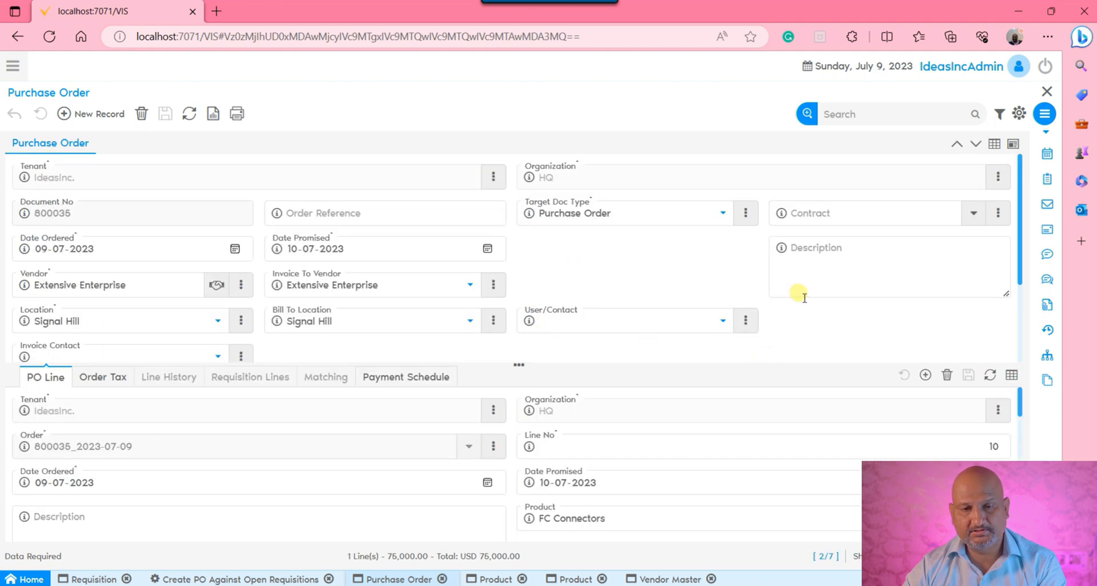